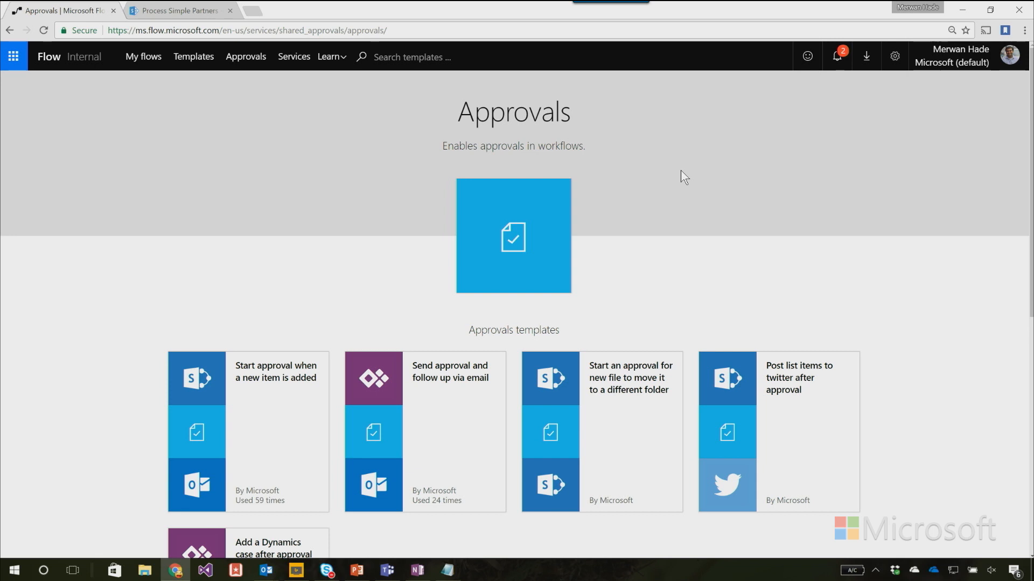
Pick the 'Post list items to twitter after approval' template and continue into its flow editor
{"action": "scroll", "coordinate": [734, 285], "scroll_direction": "down", "scroll_amount": 2}
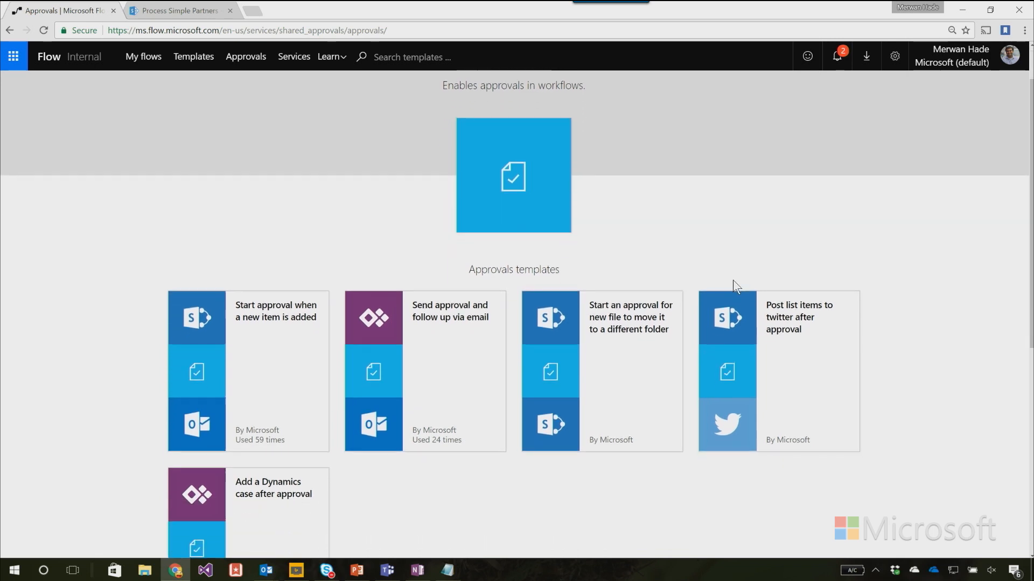
{"action": "scroll", "coordinate": [734, 285], "scroll_direction": "down", "scroll_amount": 1}
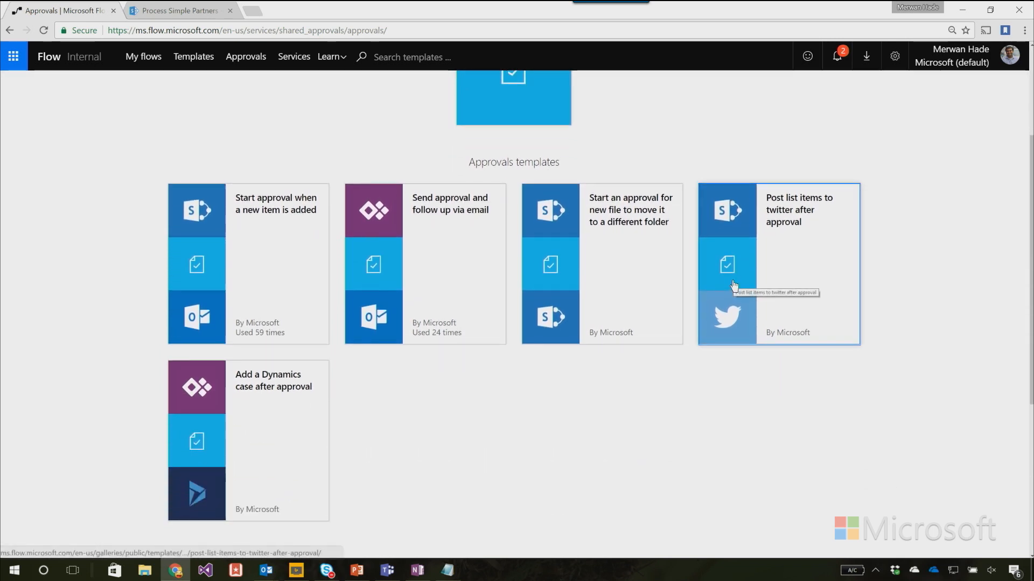
{"action": "scroll", "coordinate": [734, 284], "scroll_direction": "up", "scroll_amount": 2}
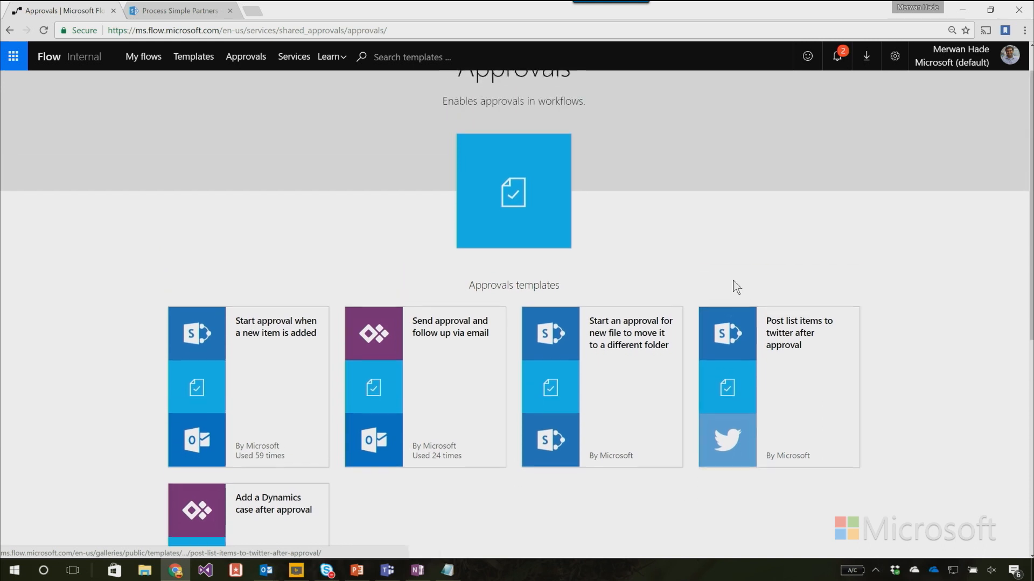
{"action": "left_click", "coordinate": [828, 362]}
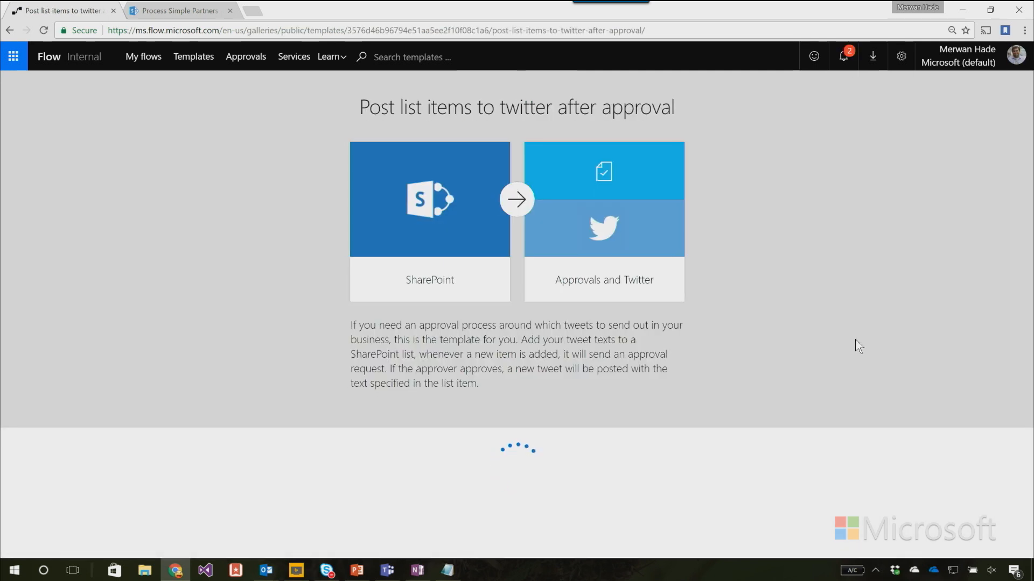
{"action": "scroll", "coordinate": [906, 293], "scroll_direction": "down", "scroll_amount": 3}
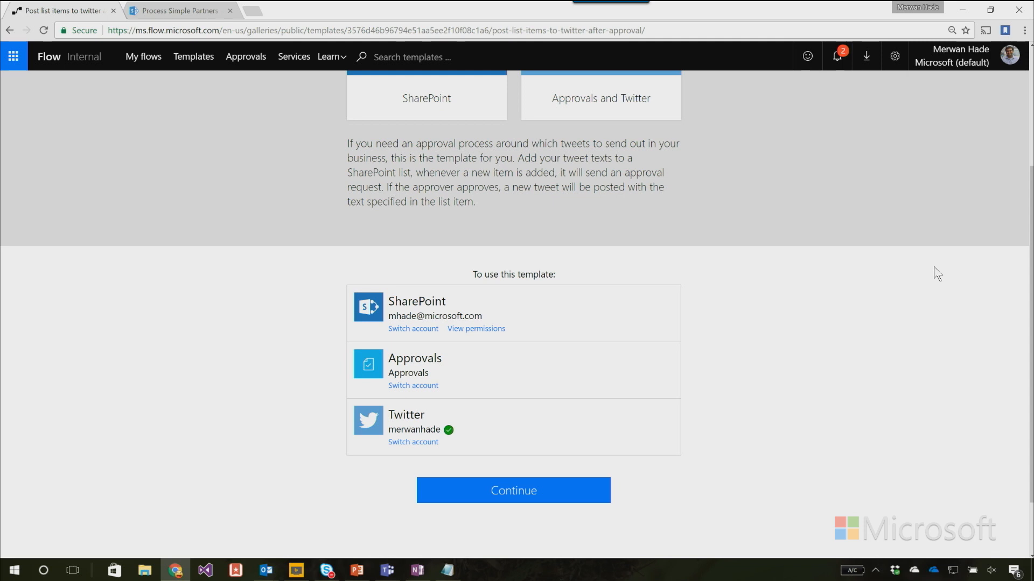
{"action": "left_click", "coordinate": [481, 498]}
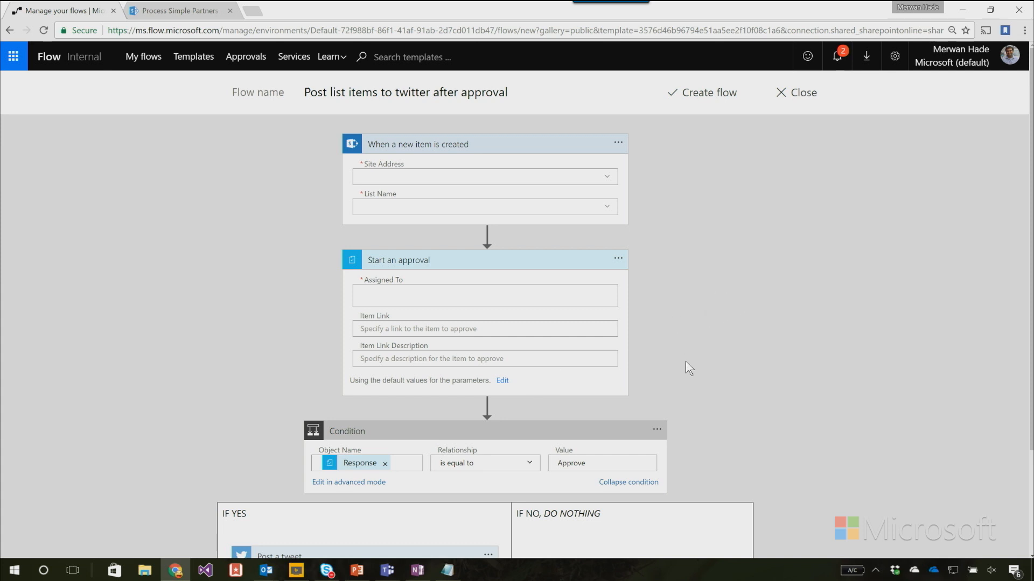
Review the trigger, approval, condition and tweet steps, then switch to the SharePoint ContosoTweets list
{"action": "scroll", "coordinate": [685, 368], "scroll_direction": "down", "scroll_amount": 2}
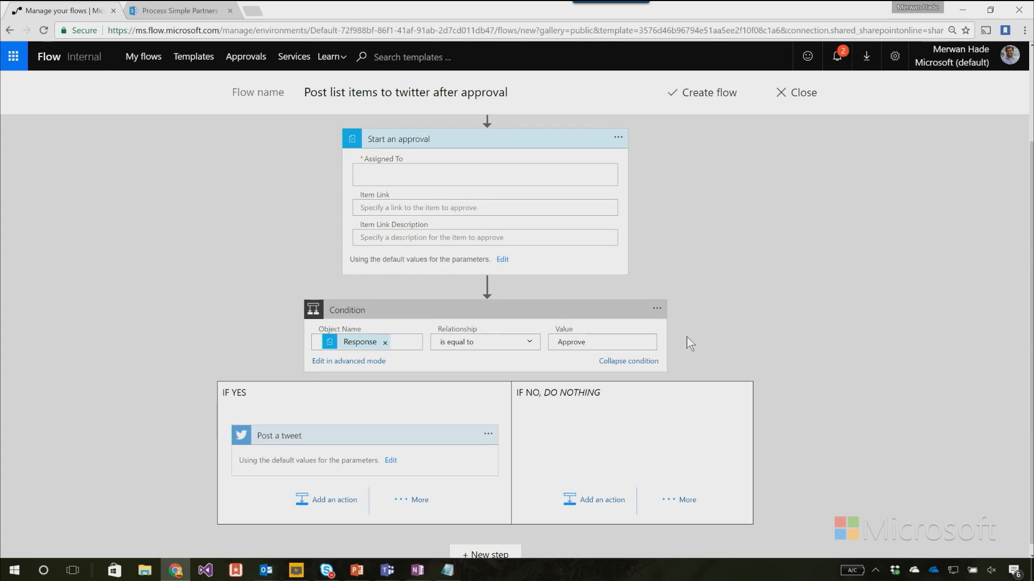
{"action": "scroll", "coordinate": [687, 338], "scroll_direction": "up", "scroll_amount": 2}
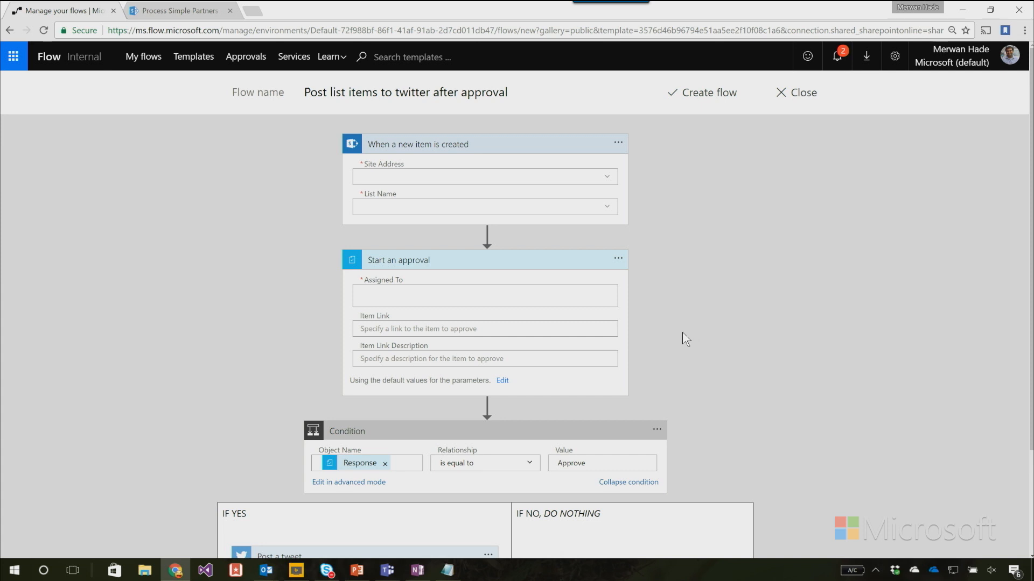
{"action": "scroll", "coordinate": [678, 338], "scroll_direction": "down", "scroll_amount": 2}
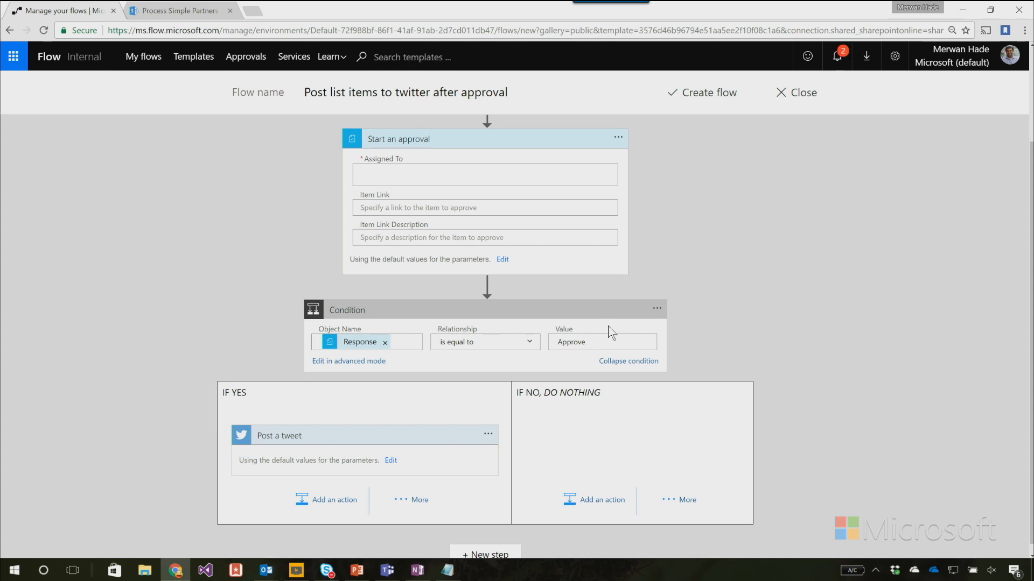
{"action": "scroll", "coordinate": [624, 333], "scroll_direction": "up", "scroll_amount": 3}
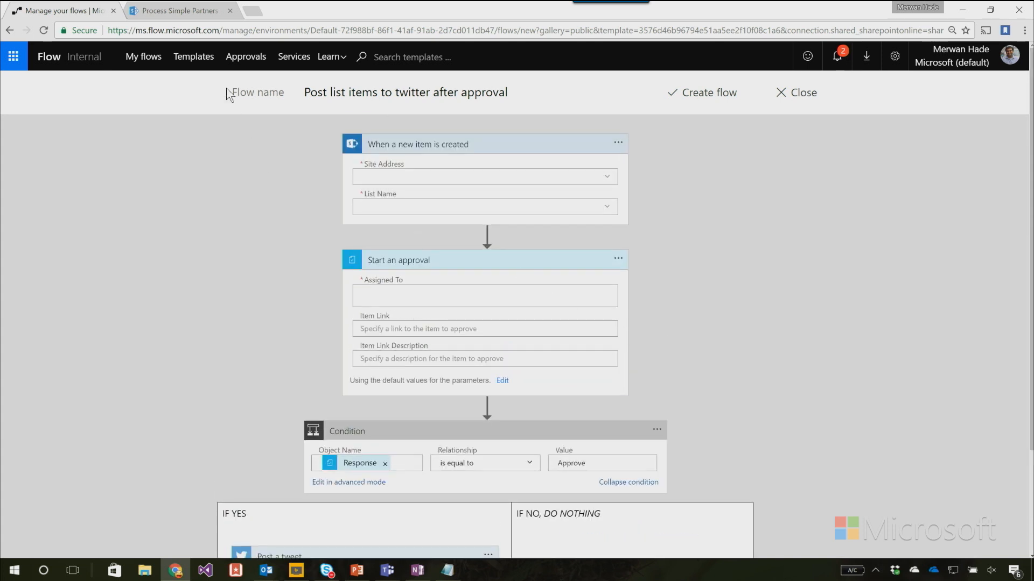
{"action": "left_click", "coordinate": [172, 12]}
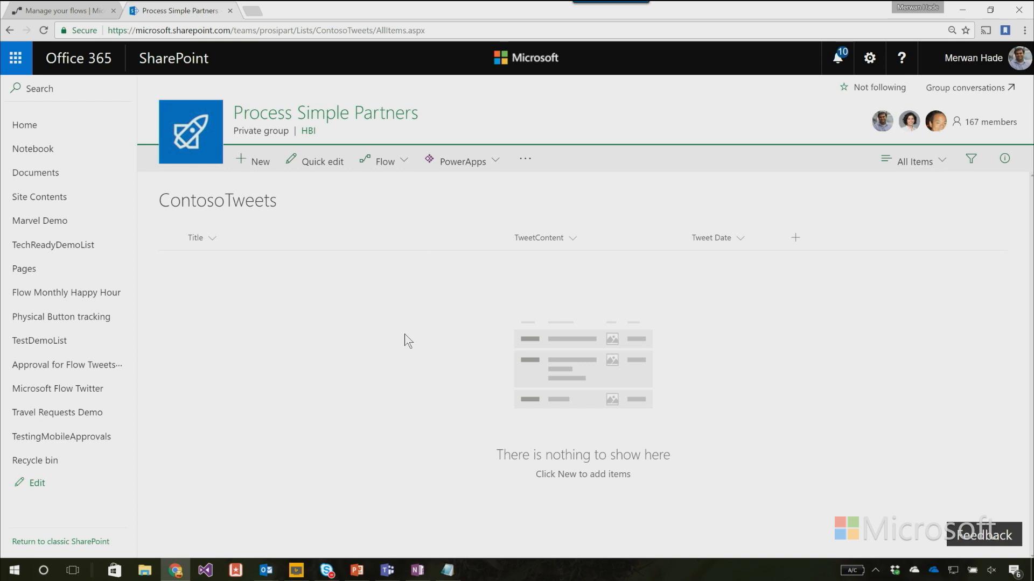
Add a Yes/No column named ApprovalStatus to the ContosoTweets list
{"action": "left_click", "coordinate": [796, 240]}
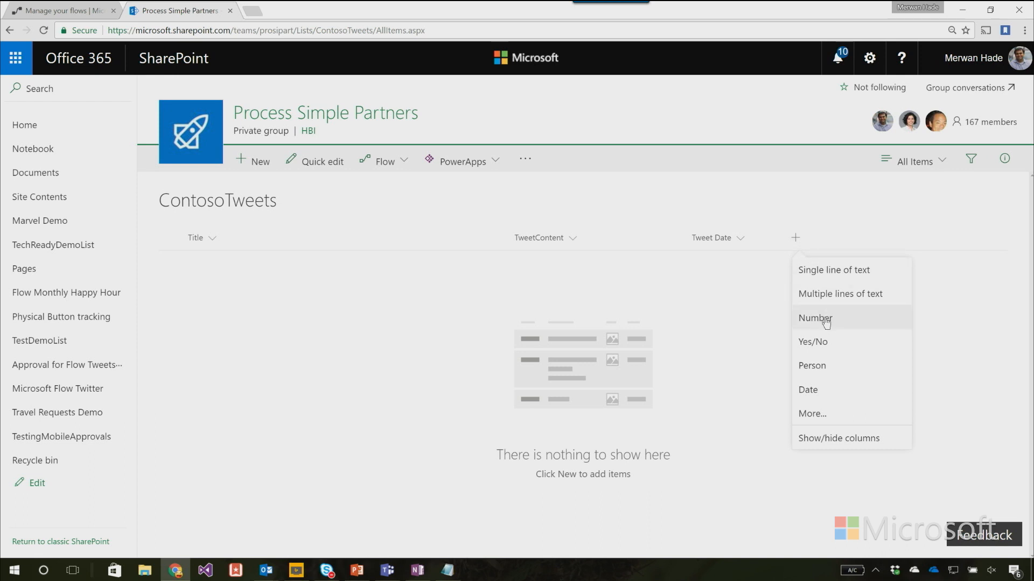
{"action": "left_click", "coordinate": [818, 345]}
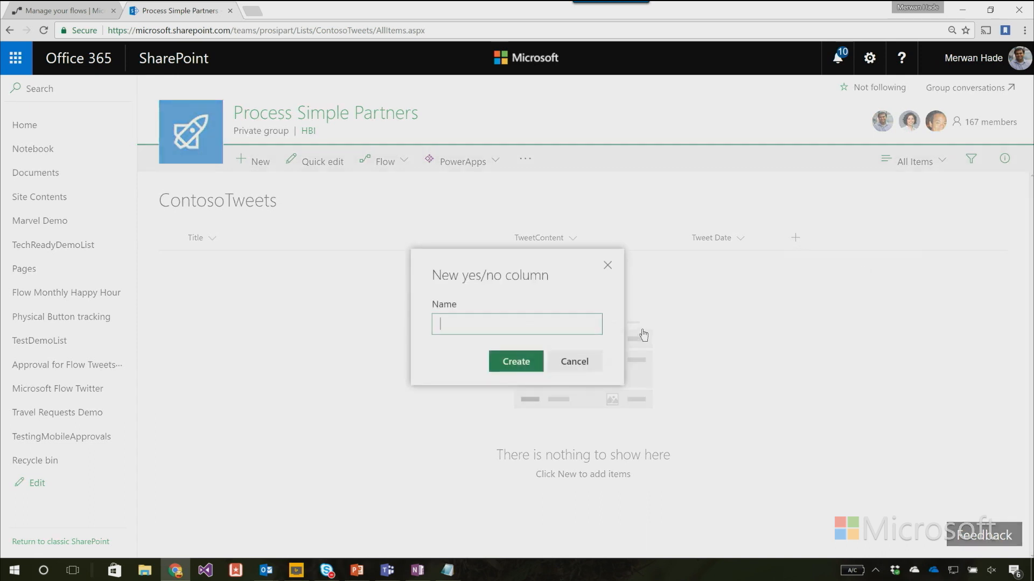
{"action": "type", "text": "ApprovalStatus"}
{"action": "left_click", "coordinate": [505, 370]}
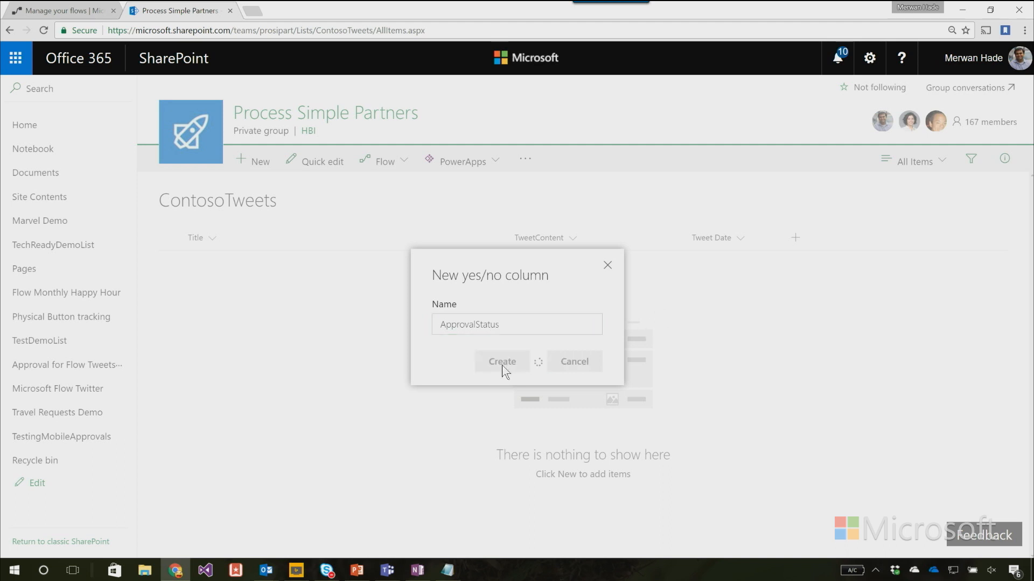
Add a single line of text column named ApproverComments
{"action": "left_click", "coordinate": [890, 242]}
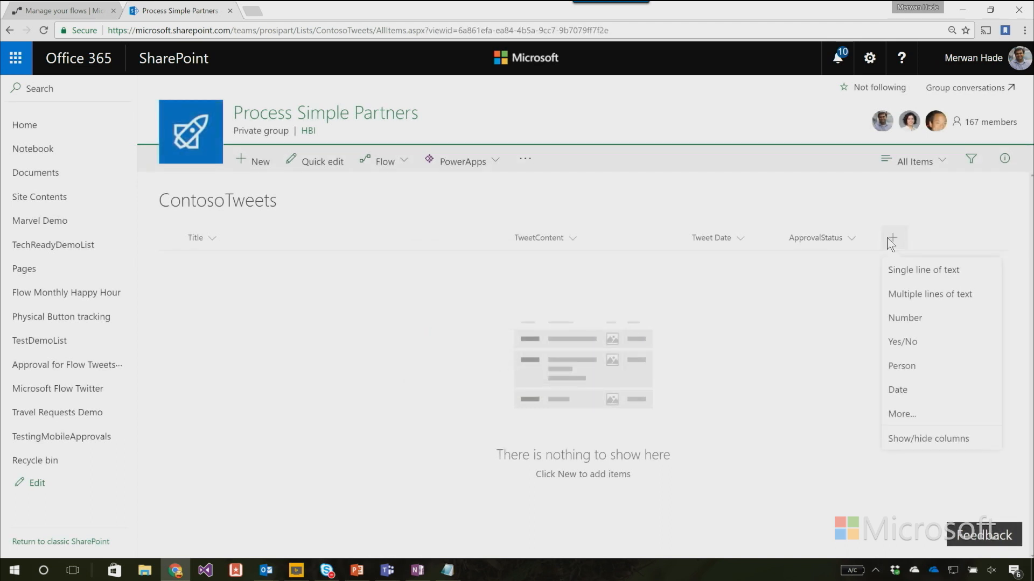
{"action": "left_click", "coordinate": [913, 273]}
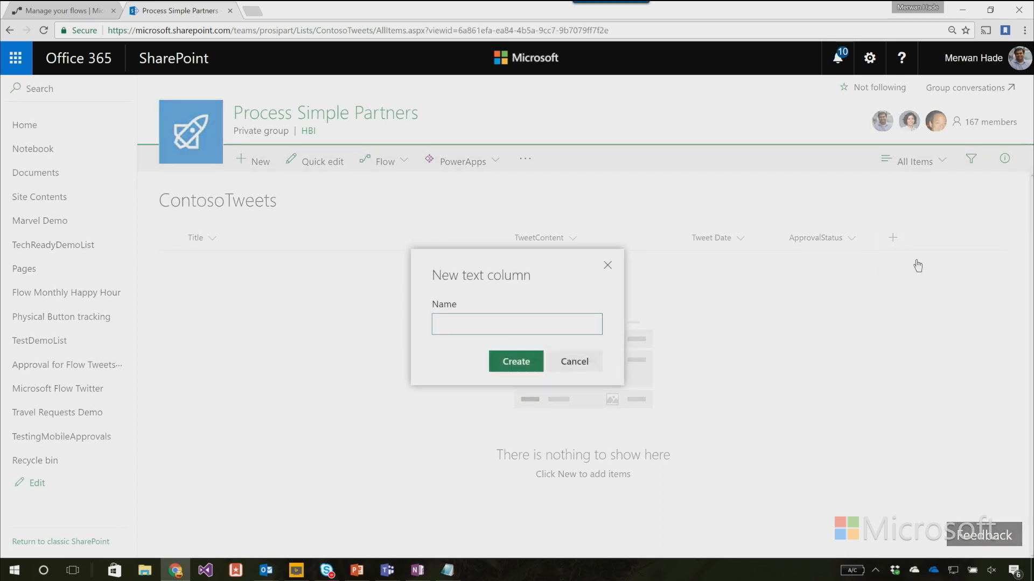
{"action": "type", "text": "ApproverComments"}
{"action": "left_click", "coordinate": [509, 365]}
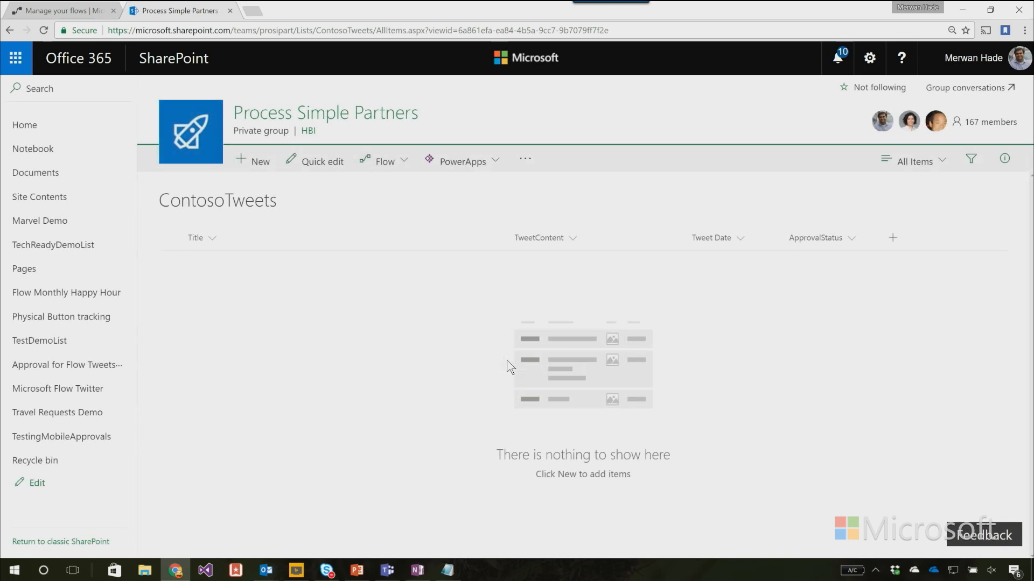
Set the trigger's Site Address to Process Simple Partners and List Name to ContosoTweets
{"action": "left_click", "coordinate": [33, 12]}
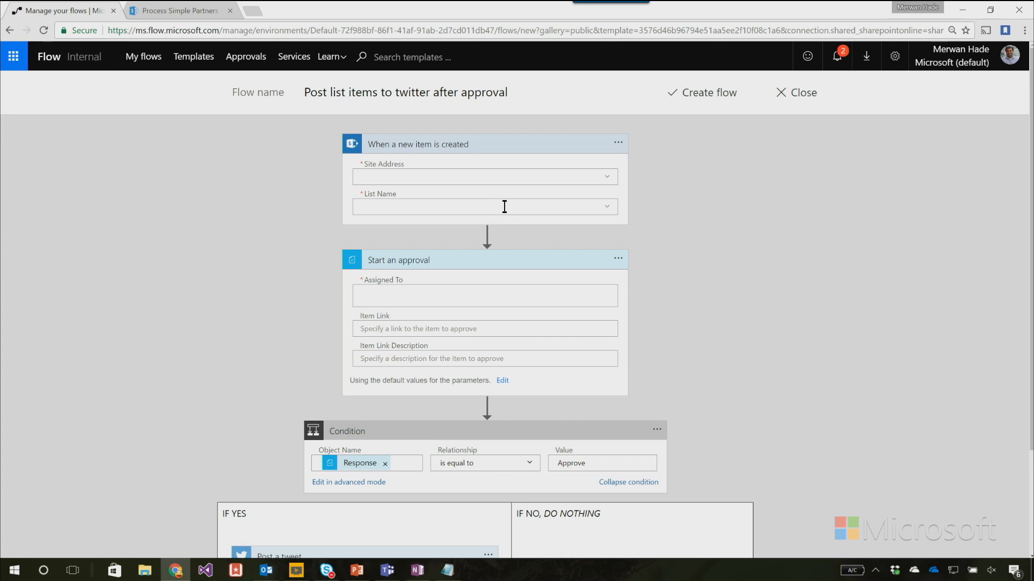
{"action": "left_click", "coordinate": [606, 179]}
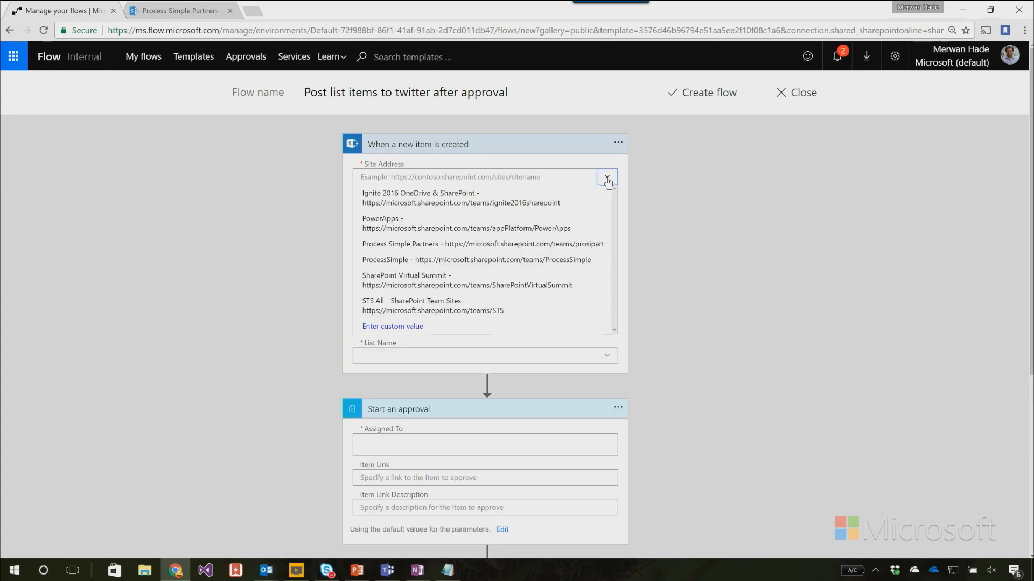
{"action": "left_click", "coordinate": [427, 245]}
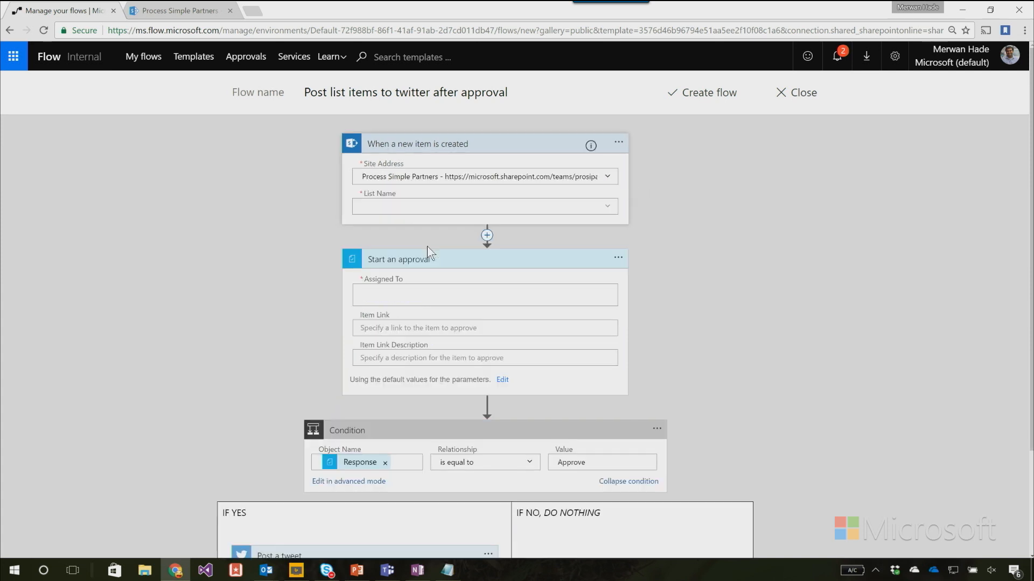
{"action": "left_click", "coordinate": [610, 212]}
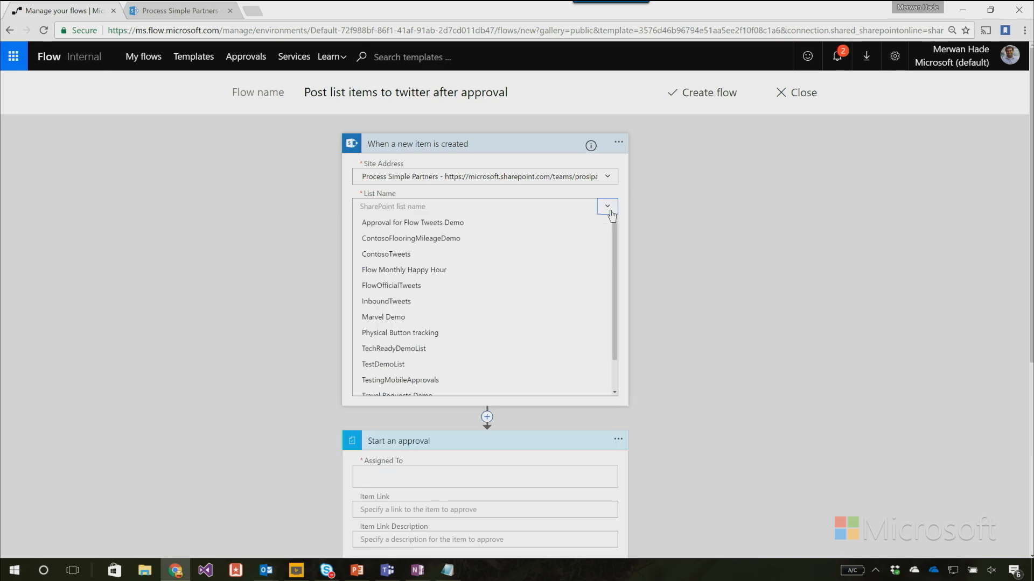
{"action": "left_click", "coordinate": [400, 254]}
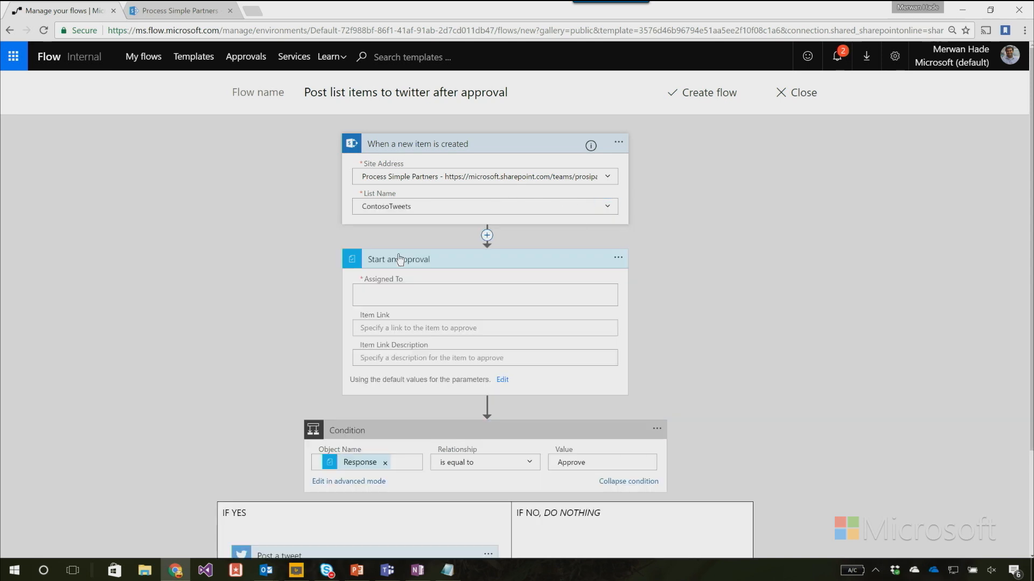
{"action": "left_click", "coordinate": [499, 380]}
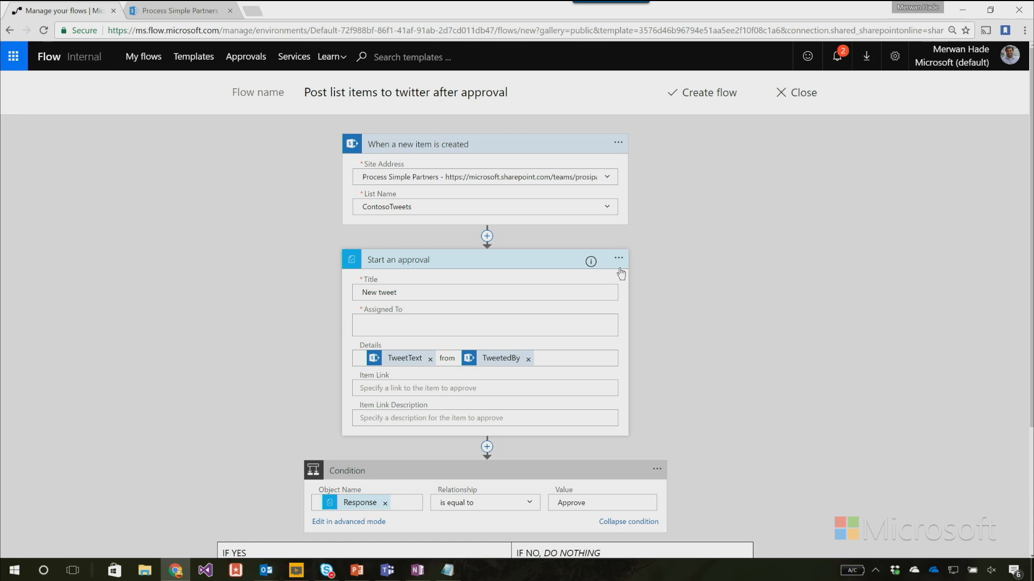
Make the approval Title 'New tweet for' followed by the dynamic Title field
{"action": "left_click", "coordinate": [425, 292]}
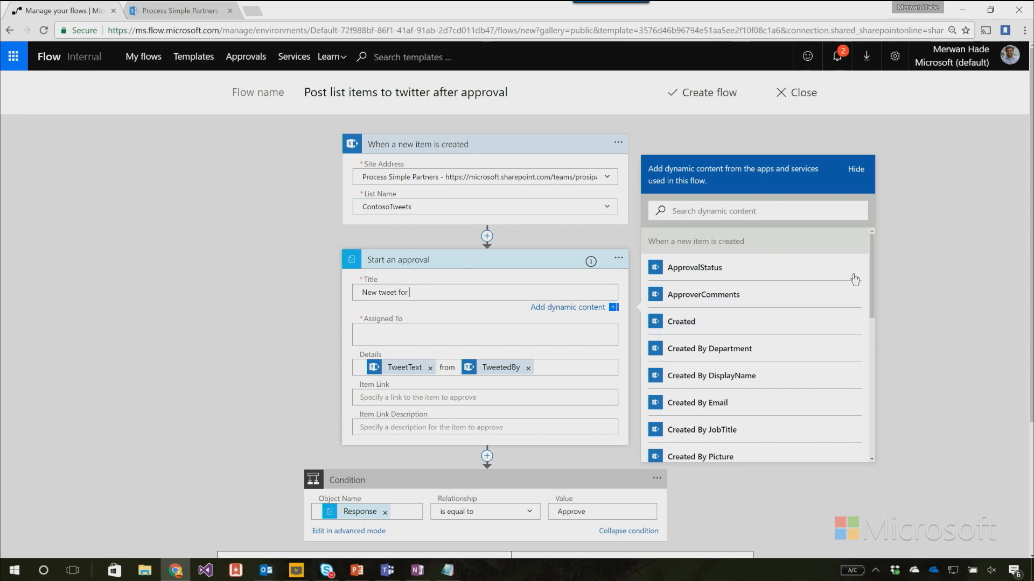
{"action": "scroll", "coordinate": [840, 318], "scroll_direction": "down", "scroll_amount": 3}
{"action": "scroll", "coordinate": [844, 323], "scroll_direction": "down", "scroll_amount": 1}
{"action": "scroll", "coordinate": [835, 318], "scroll_direction": "up", "scroll_amount": 5}
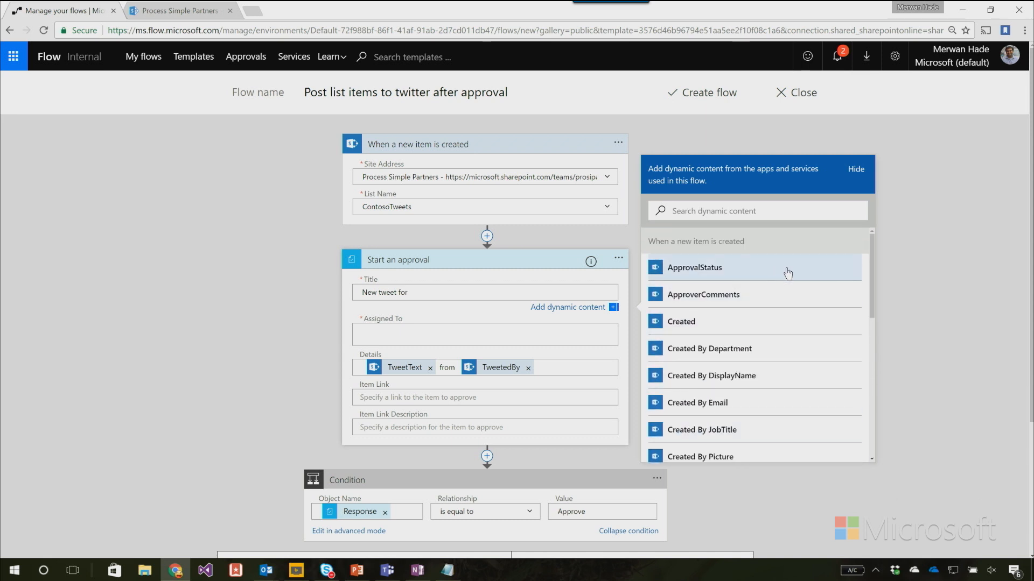
{"action": "scroll", "coordinate": [801, 332], "scroll_direction": "down", "scroll_amount": 3}
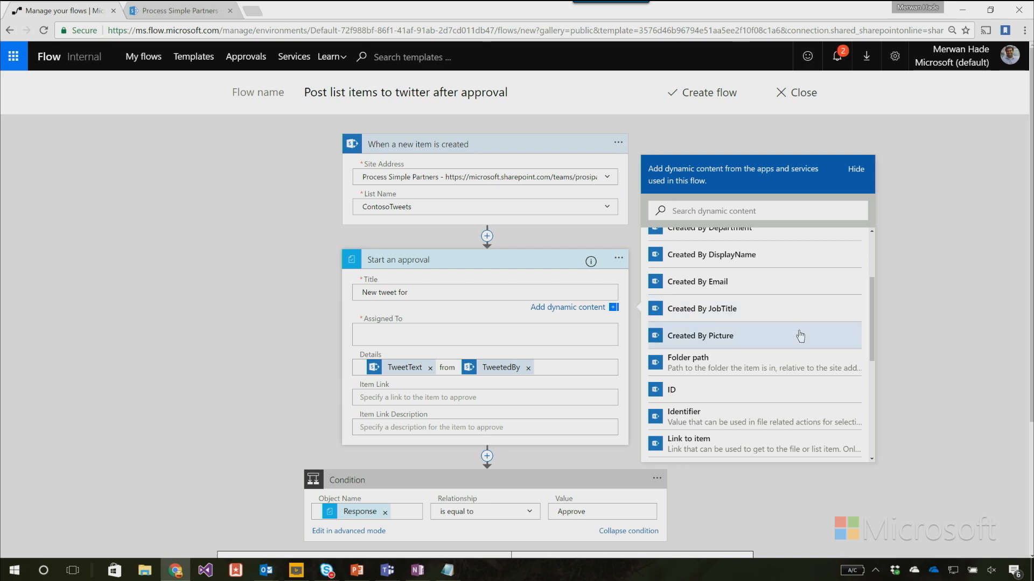
{"action": "scroll", "coordinate": [801, 339], "scroll_direction": "down", "scroll_amount": 5}
{"action": "scroll", "coordinate": [801, 343], "scroll_direction": "down", "scroll_amount": 3}
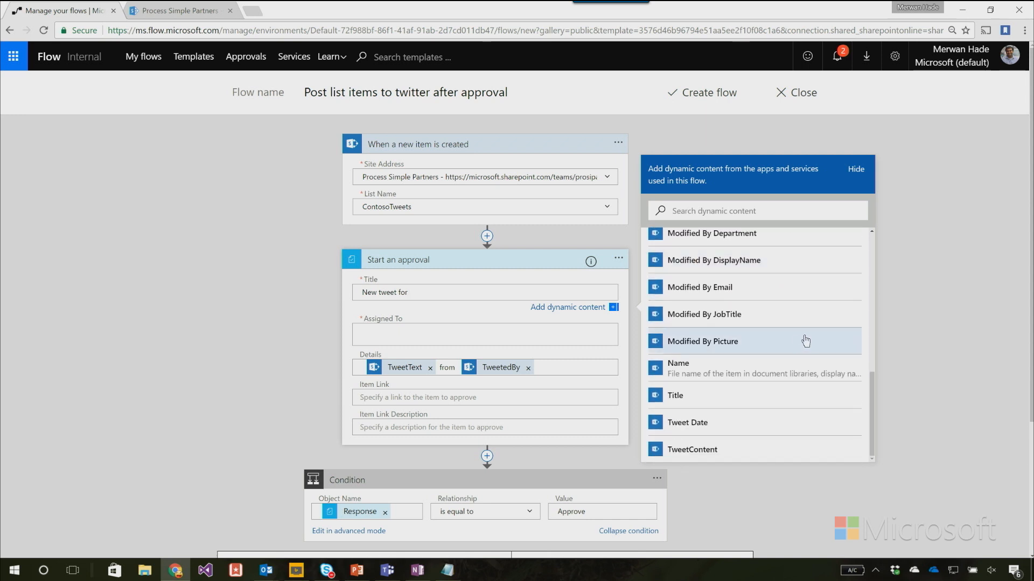
{"action": "left_click", "coordinate": [704, 398]}
{"action": "left_click", "coordinate": [415, 331]}
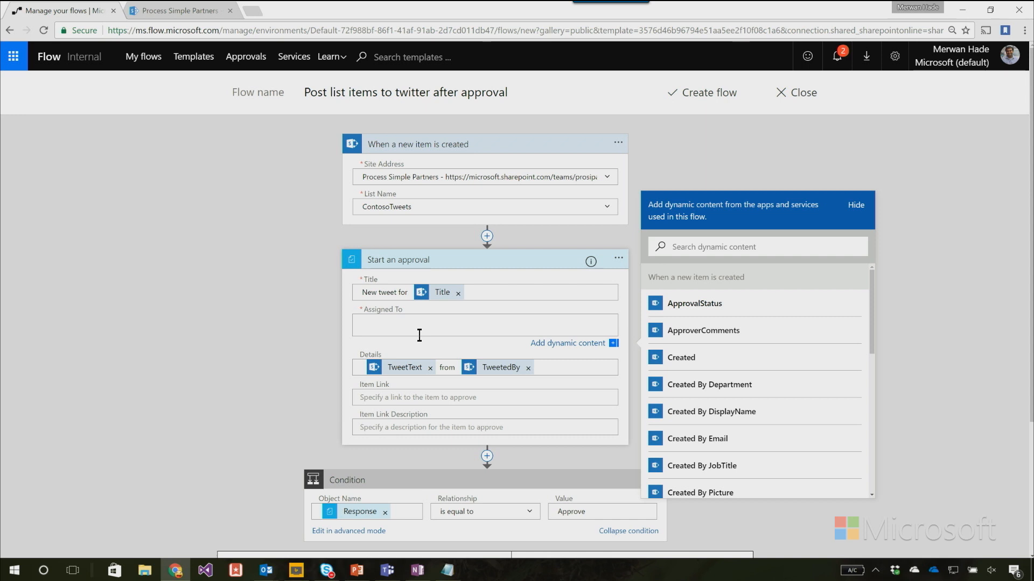
Assign the suggested user as approver and copy the ContosoTweets list web address
{"action": "type", "text": "mhade"}
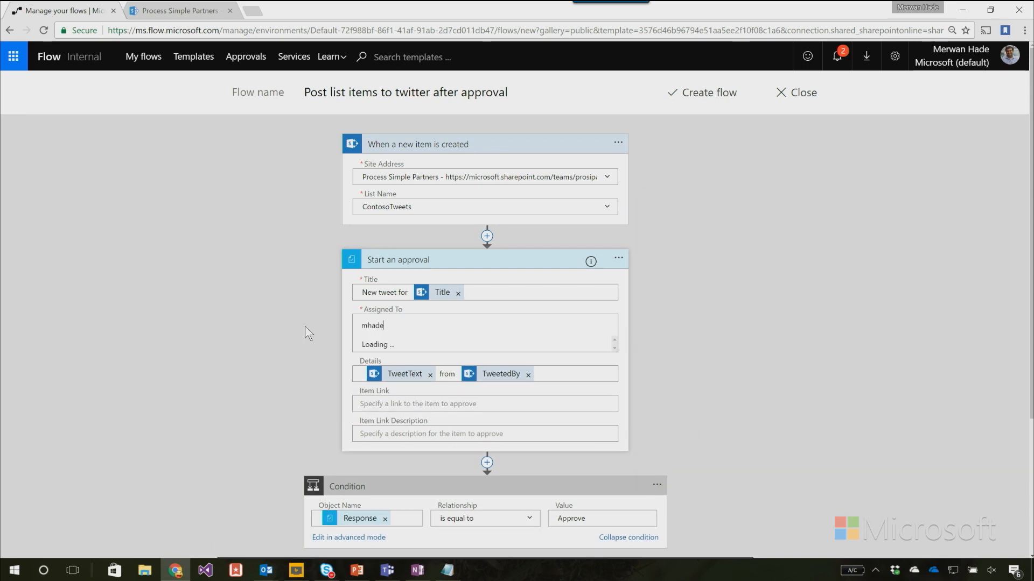
{"action": "left_click", "coordinate": [431, 347]}
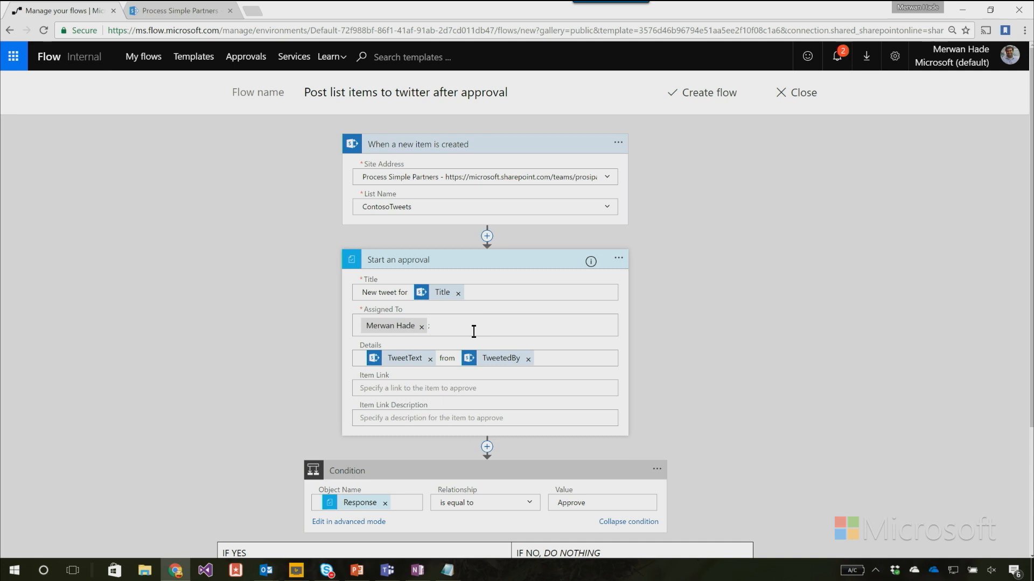
{"action": "left_click", "coordinate": [433, 390]}
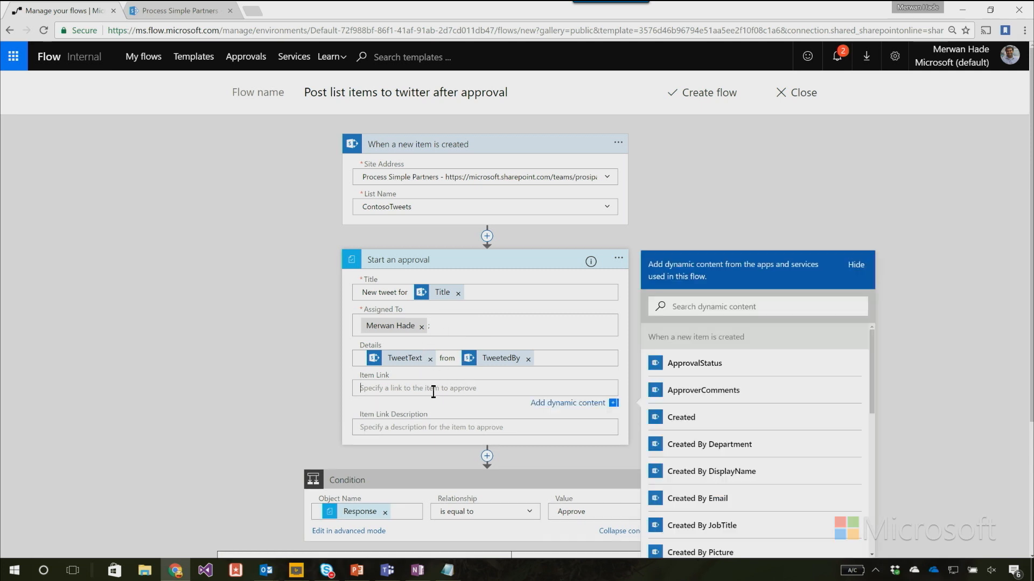
{"action": "left_click", "coordinate": [173, 15]}
{"action": "left_click", "coordinate": [287, 31]}
{"action": "key", "text": "ctrl+c"}
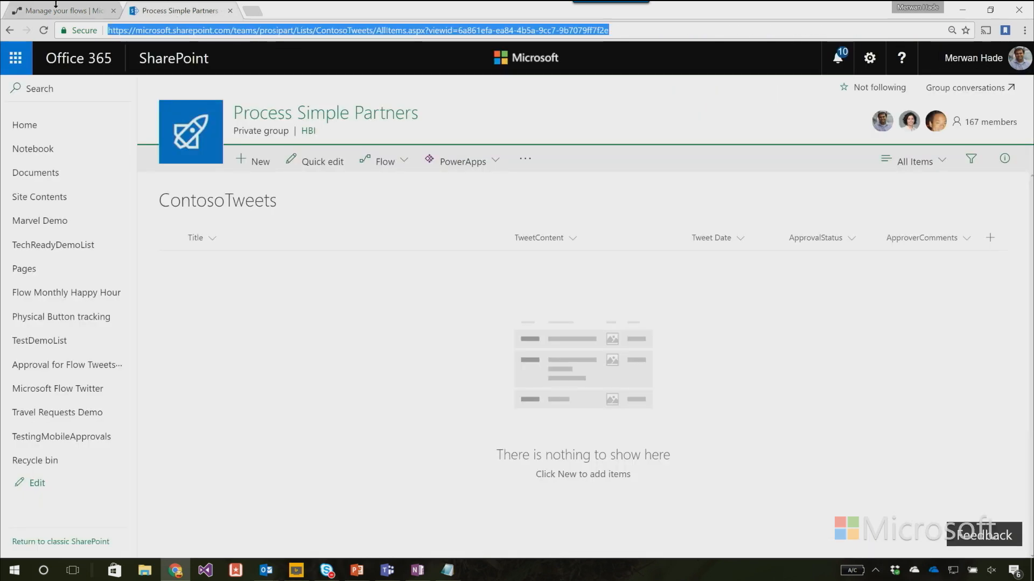
{"action": "left_click", "coordinate": [86, 11]}
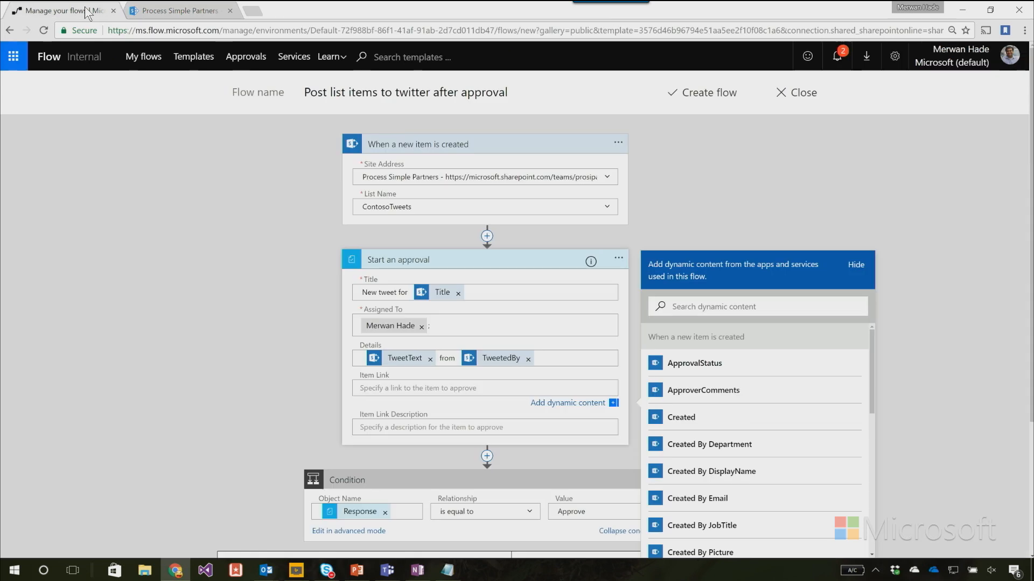
Paste the list address as Item Link and set the Item Link Description to 'Contoso Tweets List'
{"action": "left_click", "coordinate": [390, 388]}
{"action": "key", "text": "ctrl+v"}
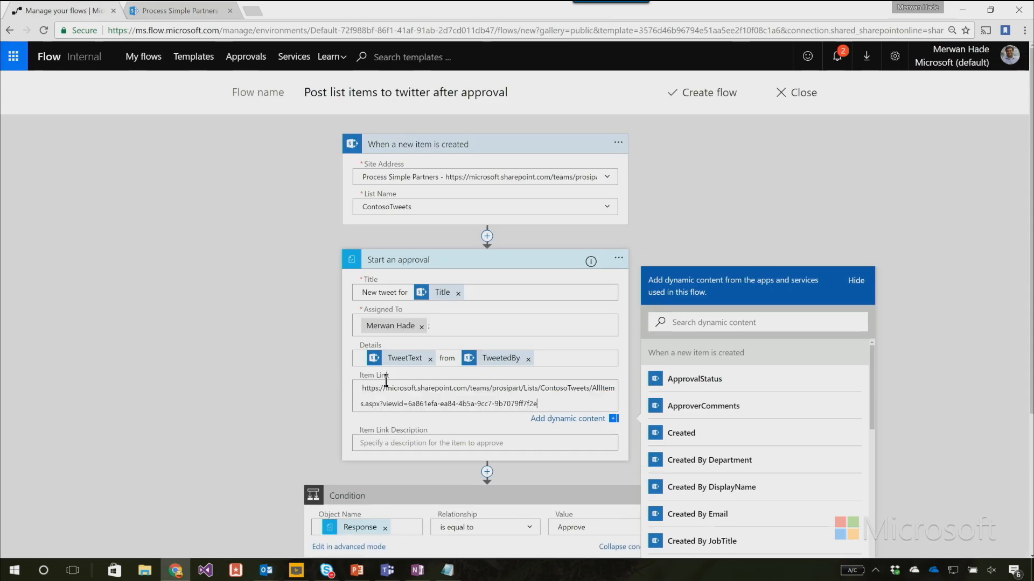
{"action": "left_click", "coordinate": [438, 447]}
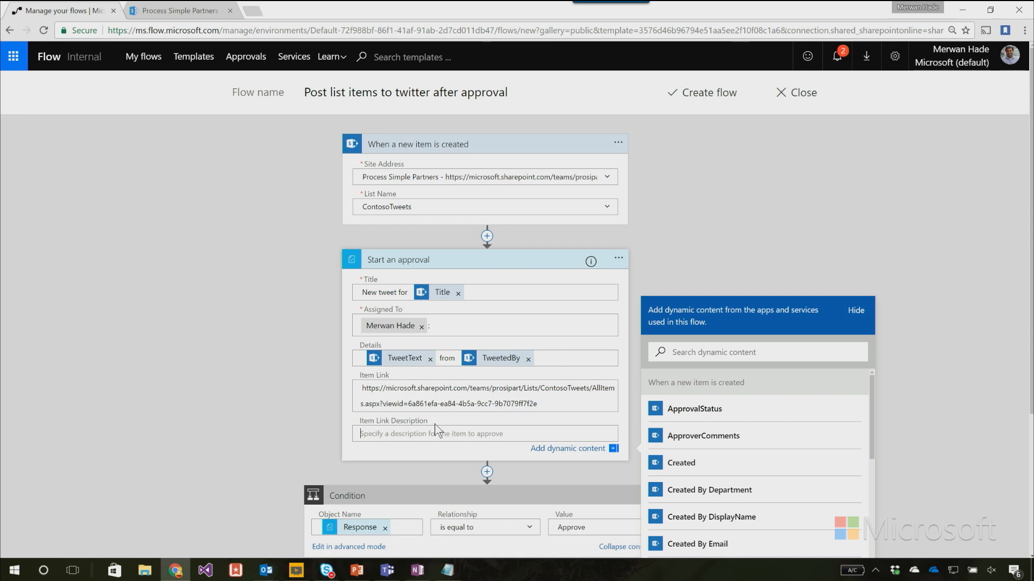
{"action": "type", "text": "Contoso Tweets List"}
Rewrite the approval Details as TweetContent on Tweet Date by Created By DisplayName
{"action": "left_click", "coordinate": [527, 359]}
{"action": "left_click", "coordinate": [527, 359]}
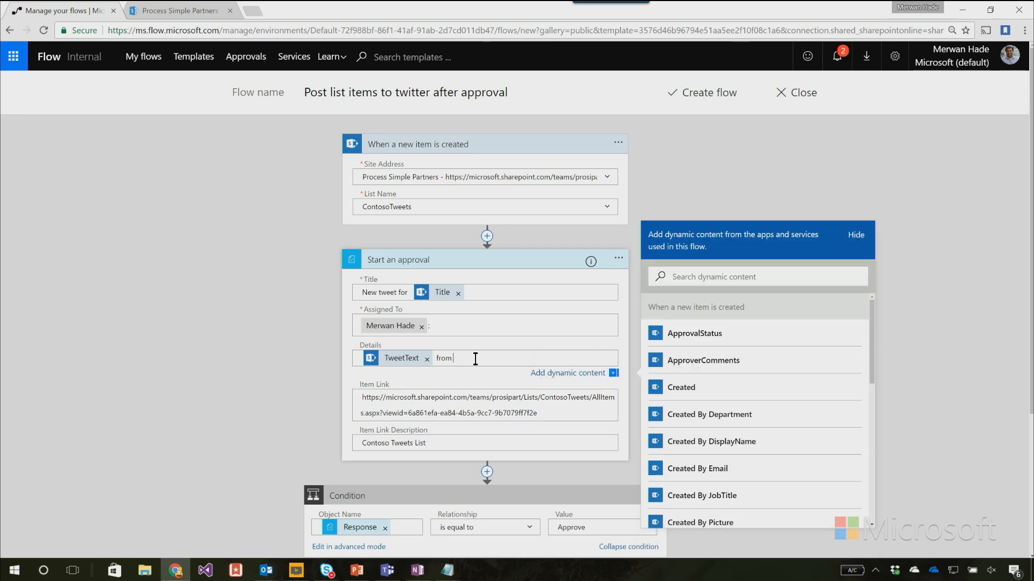
{"action": "key", "text": "BackSpace"}
{"action": "key", "text": "BackSpace"}
{"action": "key", "text": "BackSpace"}
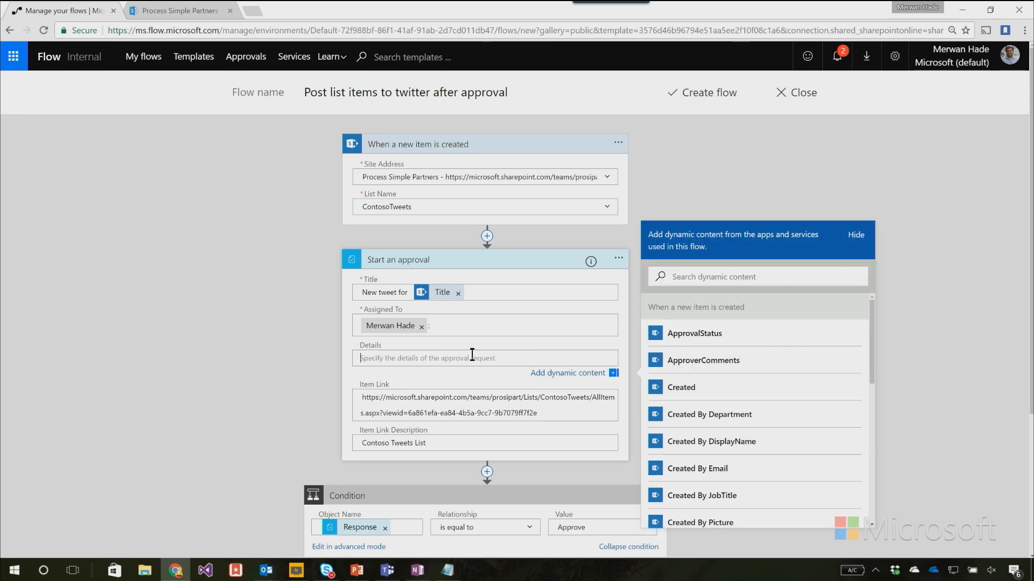
{"action": "scroll", "coordinate": [844, 378], "scroll_direction": "down", "scroll_amount": 5}
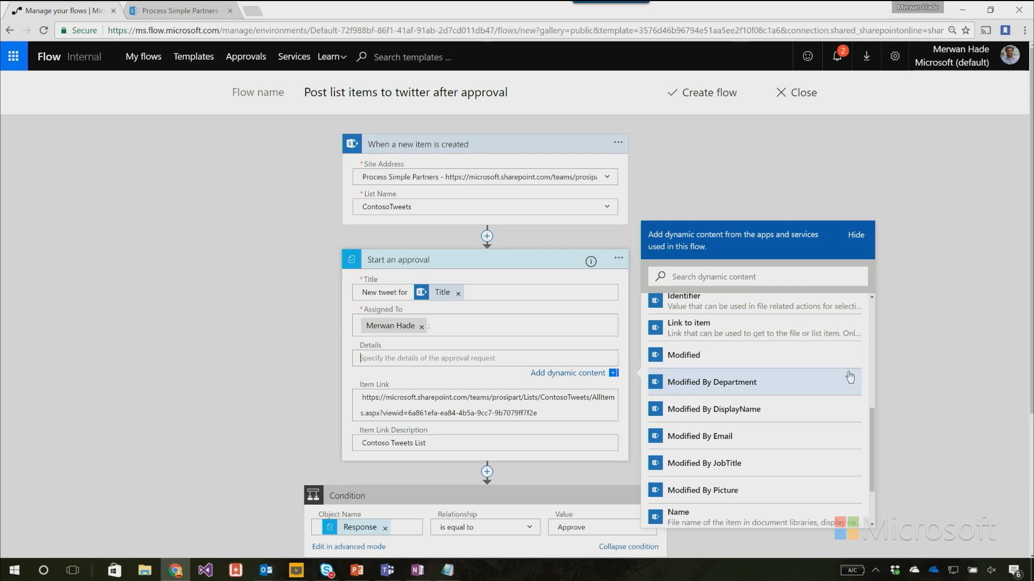
{"action": "scroll", "coordinate": [797, 430], "scroll_direction": "down", "scroll_amount": 3}
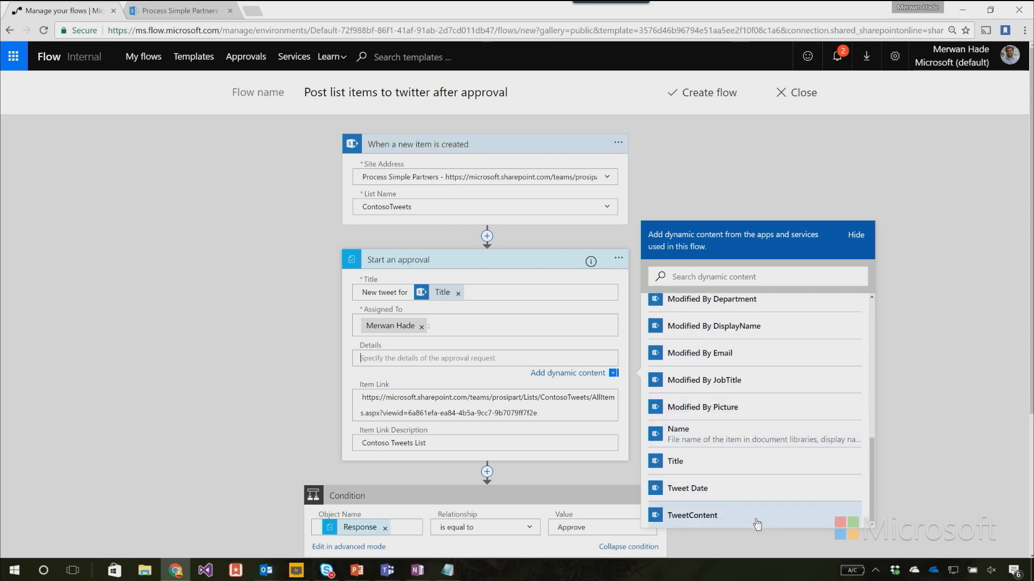
{"action": "left_click", "coordinate": [759, 520]}
{"action": "left_click", "coordinate": [539, 354]}
{"action": "type", "text": ","}
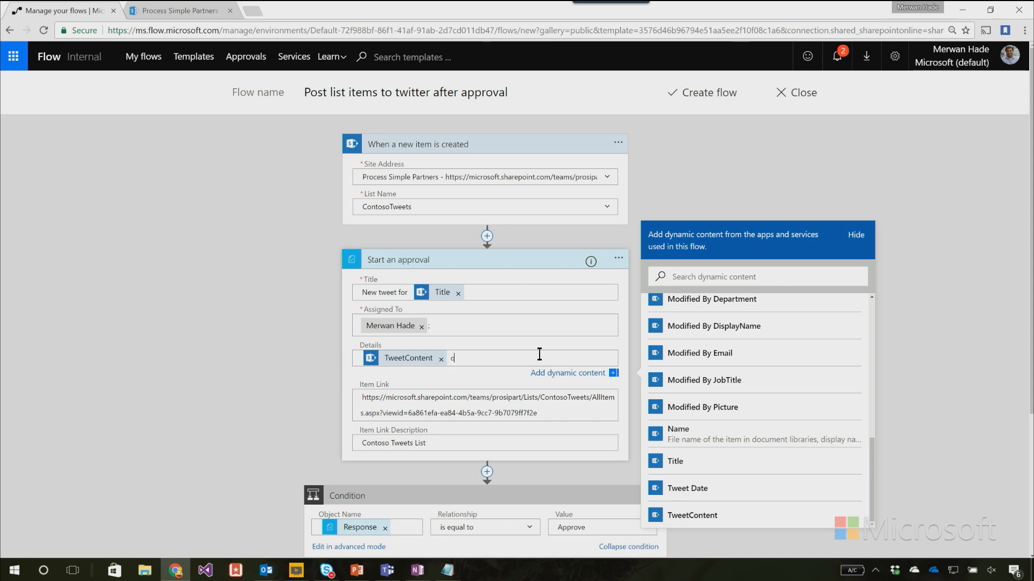
{"action": "left_click", "coordinate": [703, 490]}
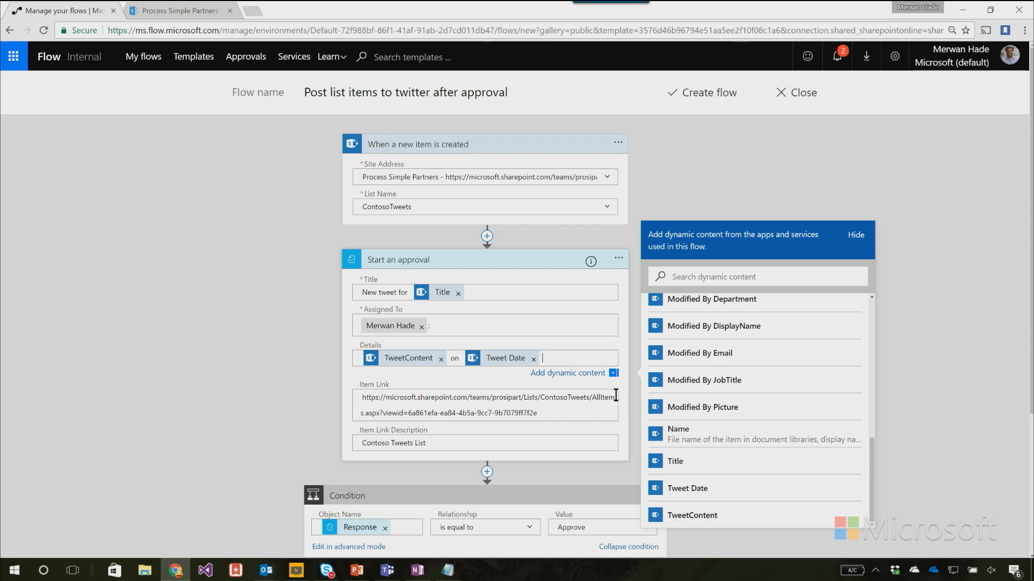
{"action": "left_click", "coordinate": [734, 278]}
{"action": "type", "text": "create"}
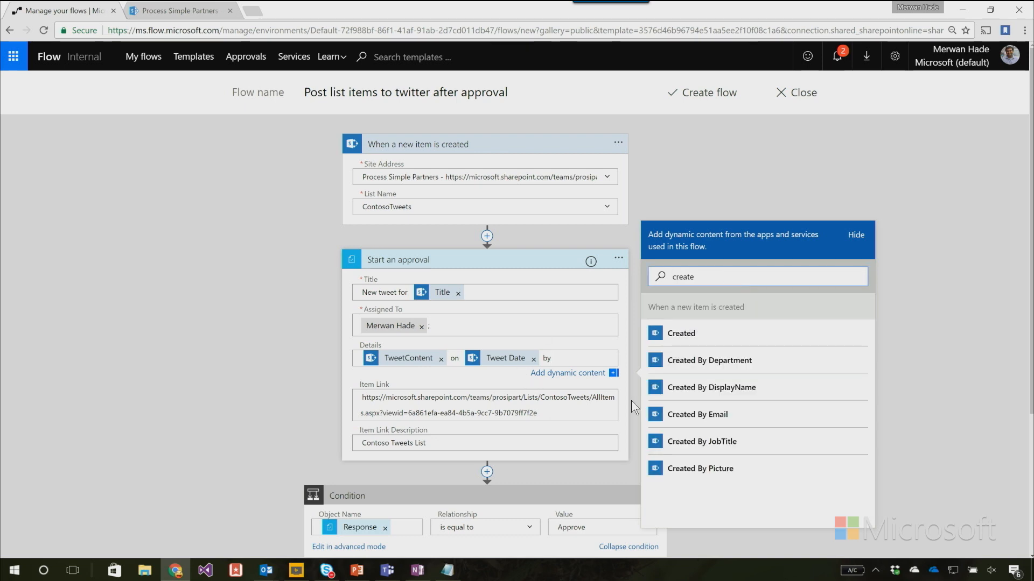
{"action": "left_click", "coordinate": [707, 388]}
Inspect the condition's fields, which test Response equals Approve
{"action": "scroll", "coordinate": [491, 415], "scroll_direction": "down", "scroll_amount": 2}
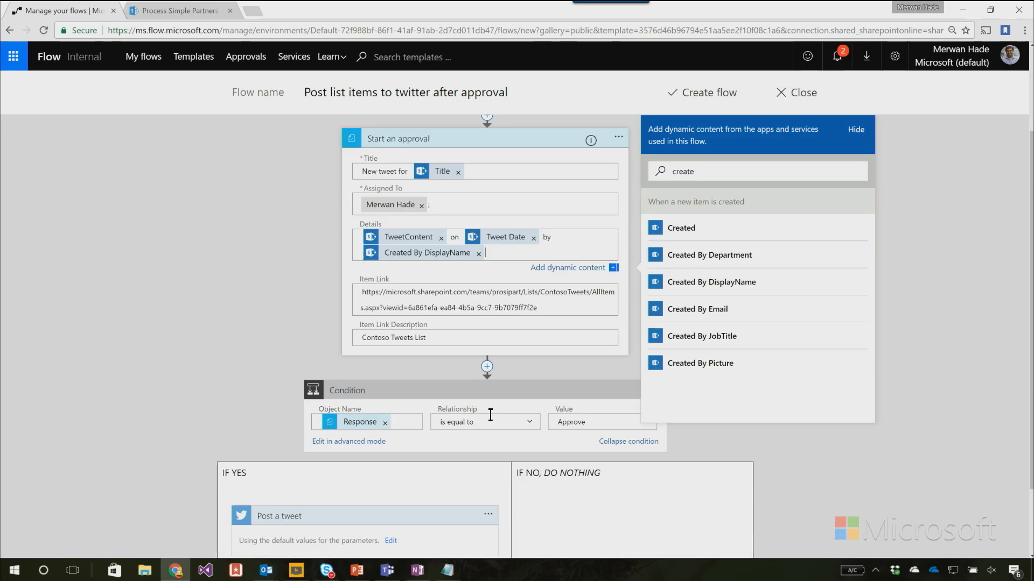
{"action": "scroll", "coordinate": [491, 415], "scroll_direction": "down", "scroll_amount": 1}
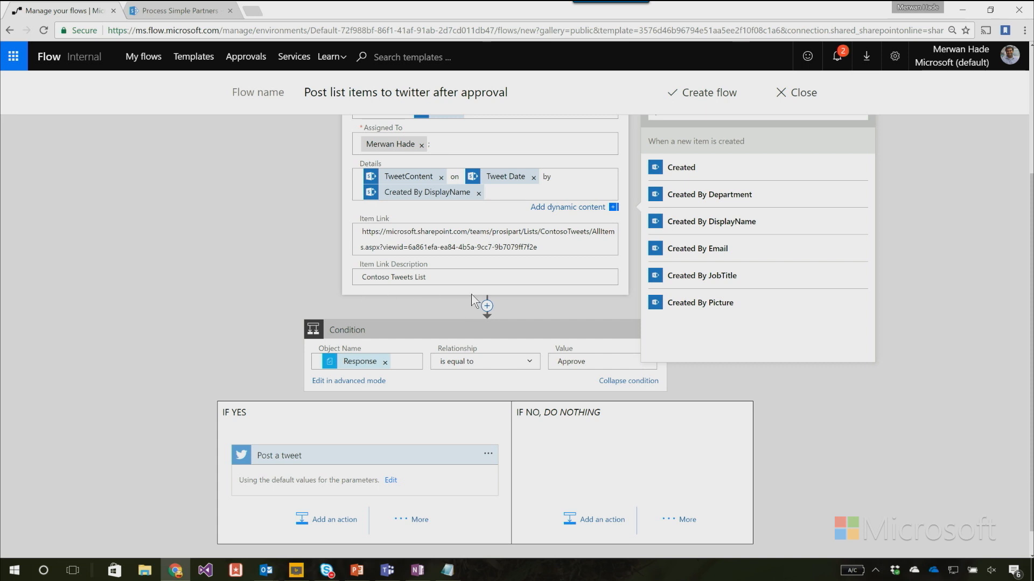
{"action": "left_click", "coordinate": [405, 364]}
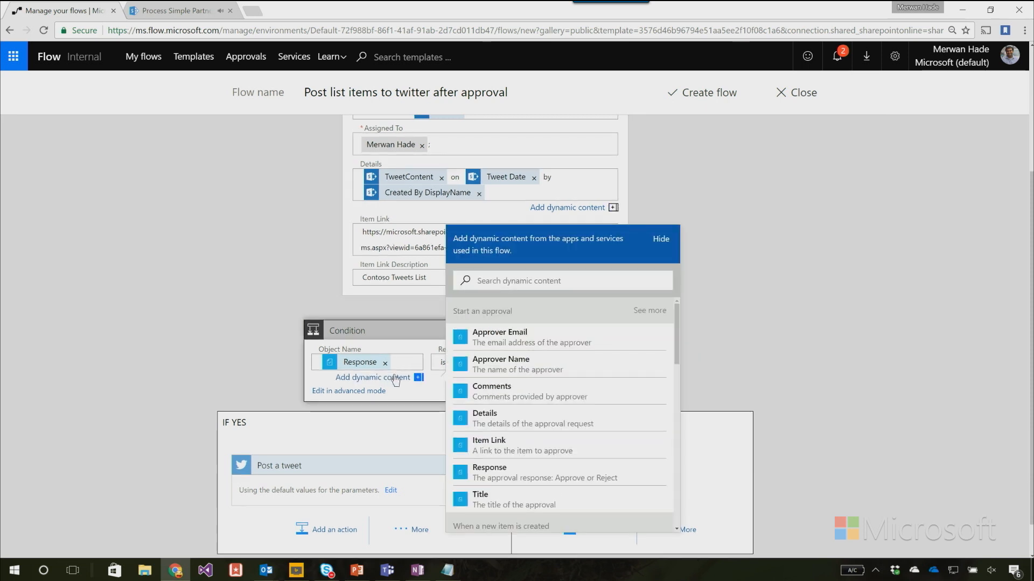
{"action": "scroll", "coordinate": [554, 361], "scroll_direction": "down", "scroll_amount": 3}
{"action": "scroll", "coordinate": [538, 377], "scroll_direction": "up", "scroll_amount": 2}
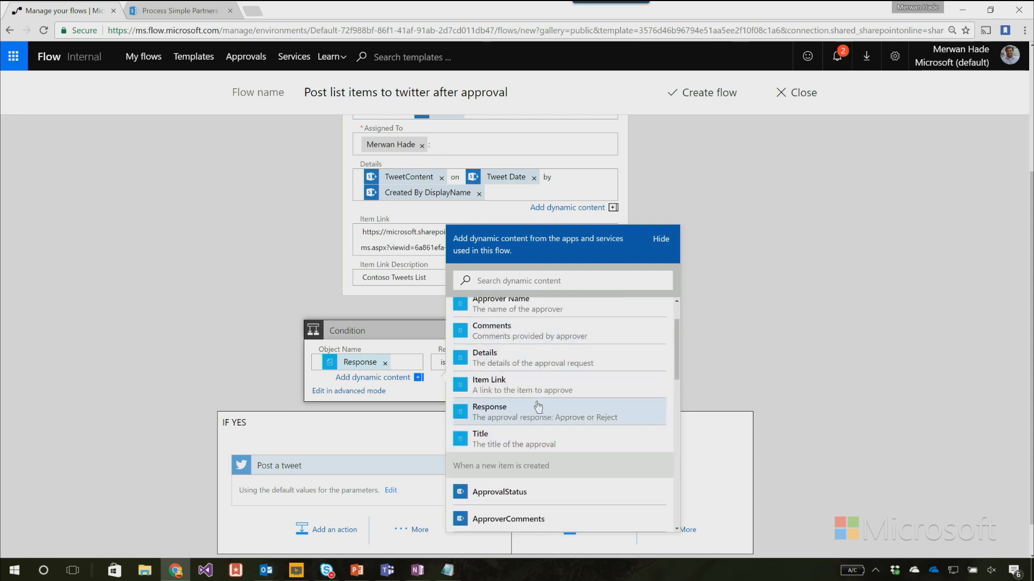
{"action": "left_click", "coordinate": [418, 379]}
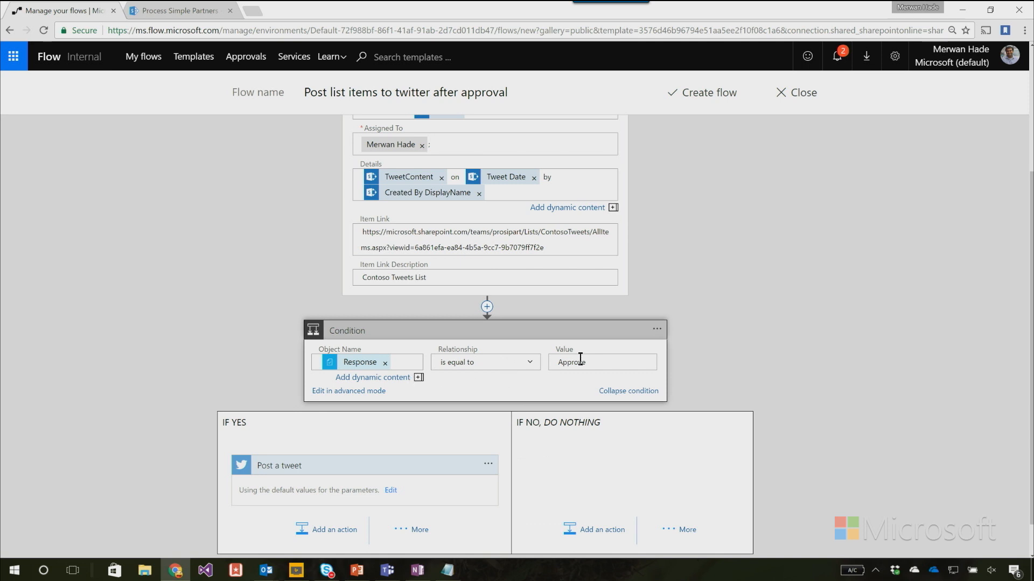
Add a SharePoint Update item action targeting the ContosoTweets list on Process Simple Partners
{"action": "left_click", "coordinate": [365, 443]}
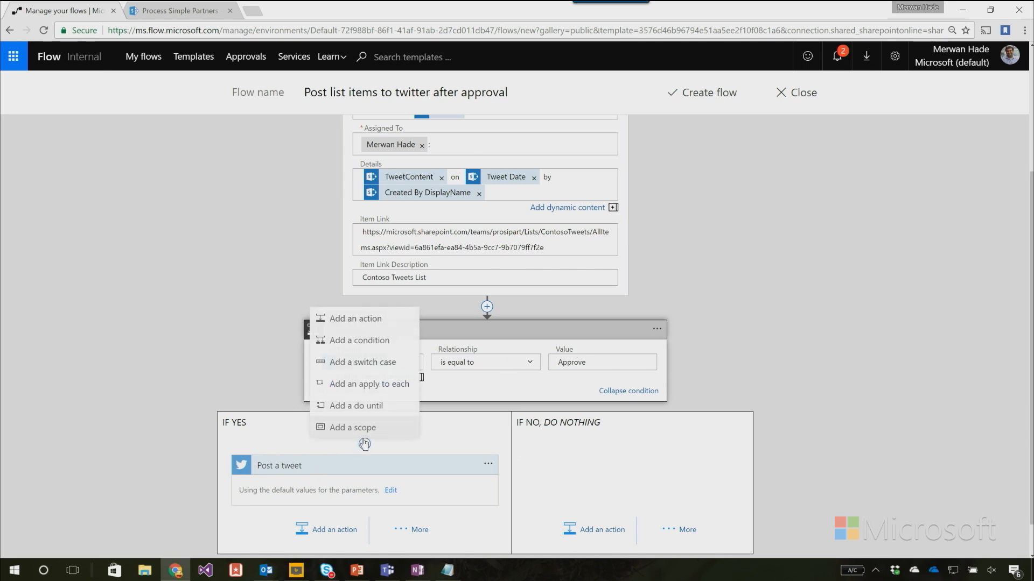
{"action": "left_click", "coordinate": [371, 322]}
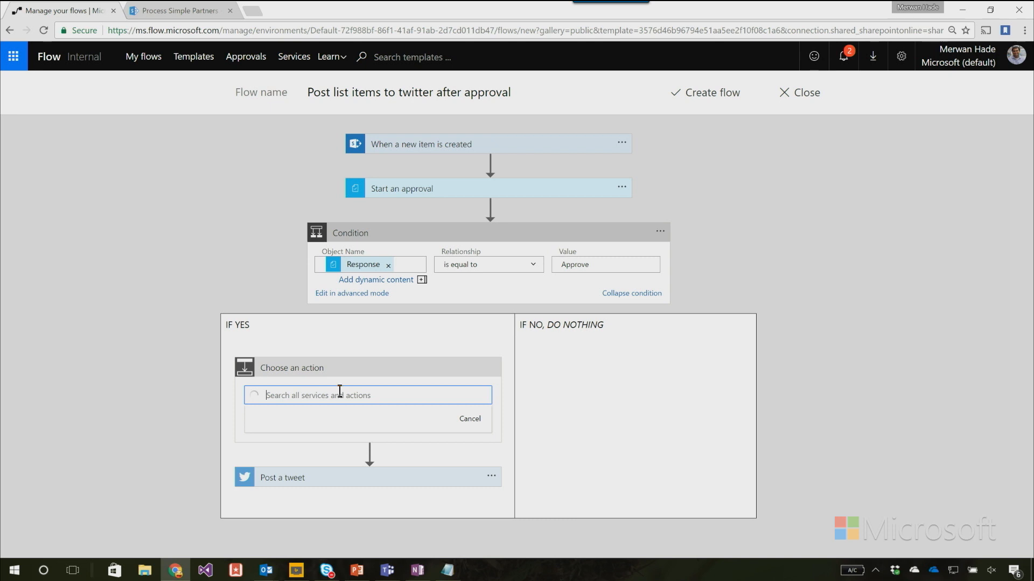
{"action": "type", "text": "update item"}
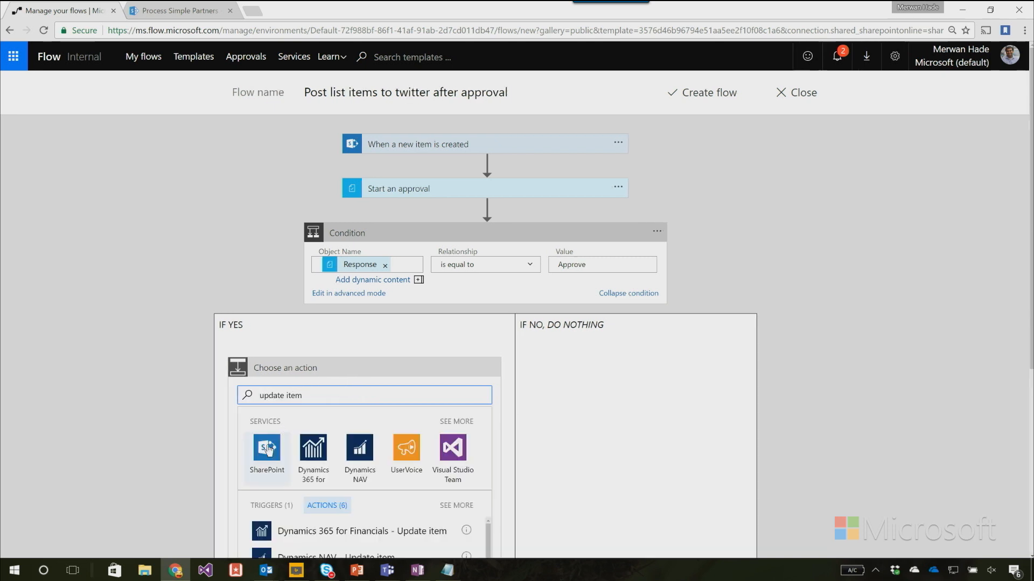
{"action": "left_click", "coordinate": [268, 449]}
{"action": "scroll", "coordinate": [321, 474], "scroll_direction": "down", "scroll_amount": 10}
{"action": "left_click", "coordinate": [376, 461]}
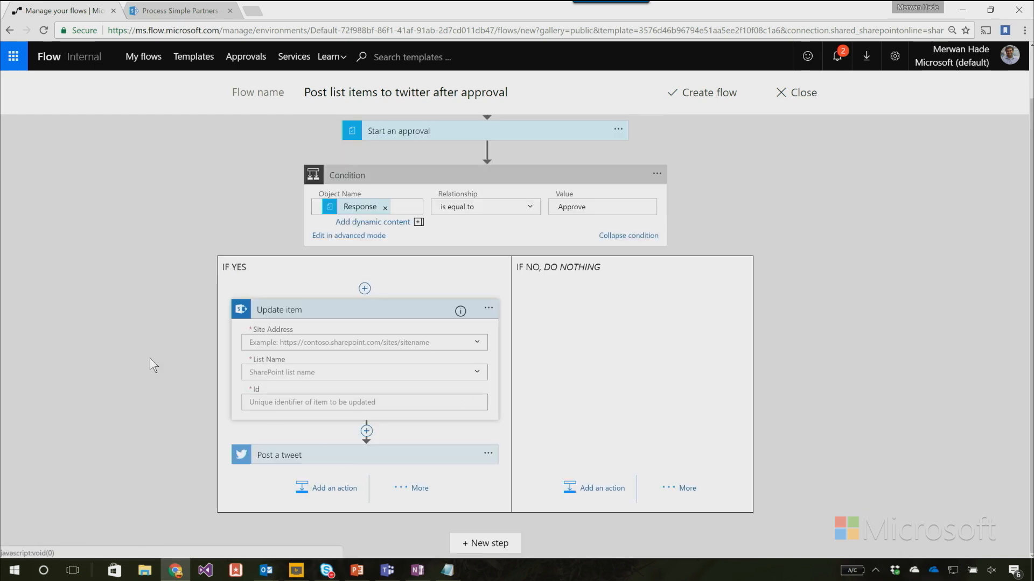
{"action": "left_click", "coordinate": [477, 342]}
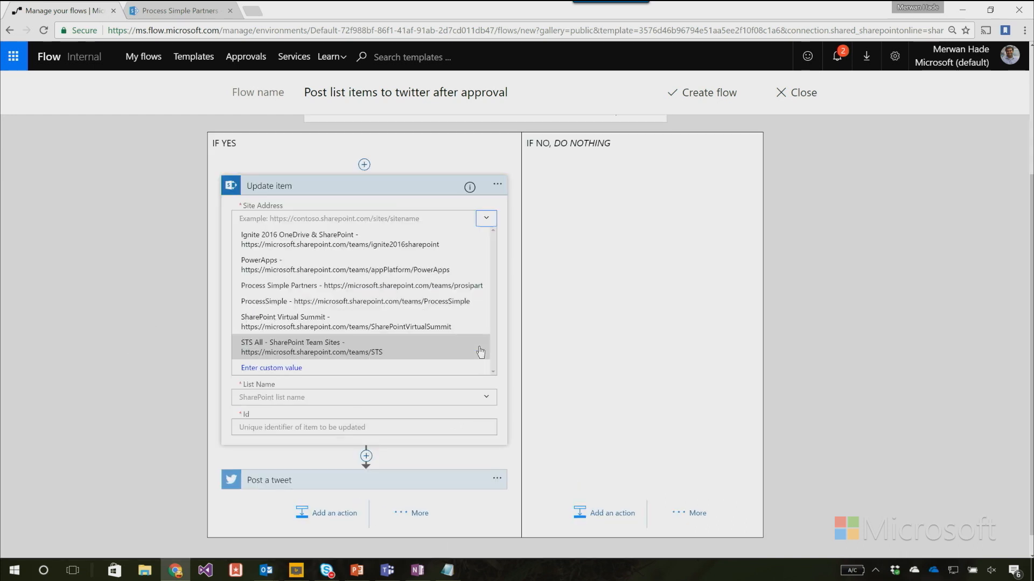
{"action": "left_click", "coordinate": [330, 286]}
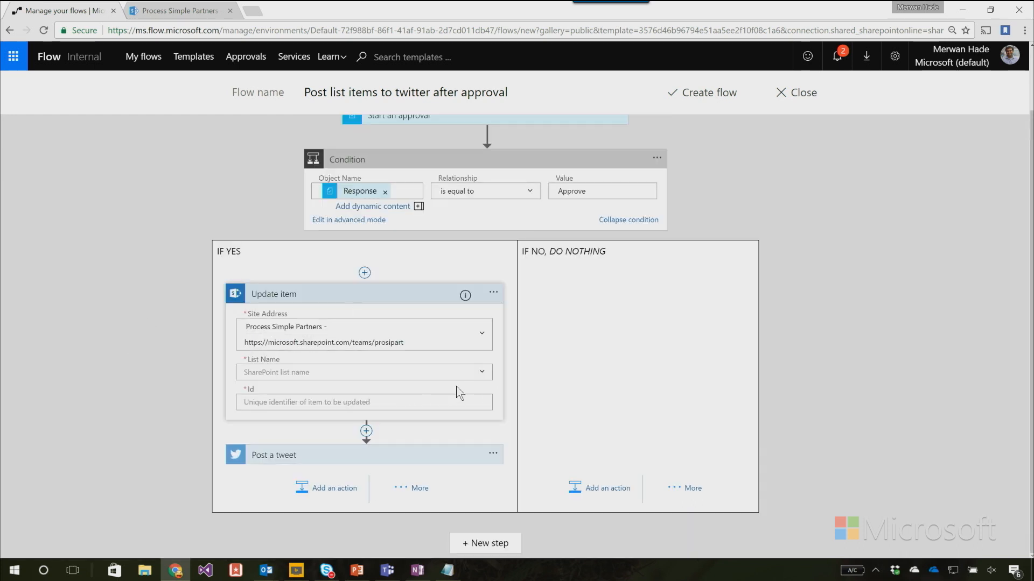
{"action": "left_click", "coordinate": [482, 372]}
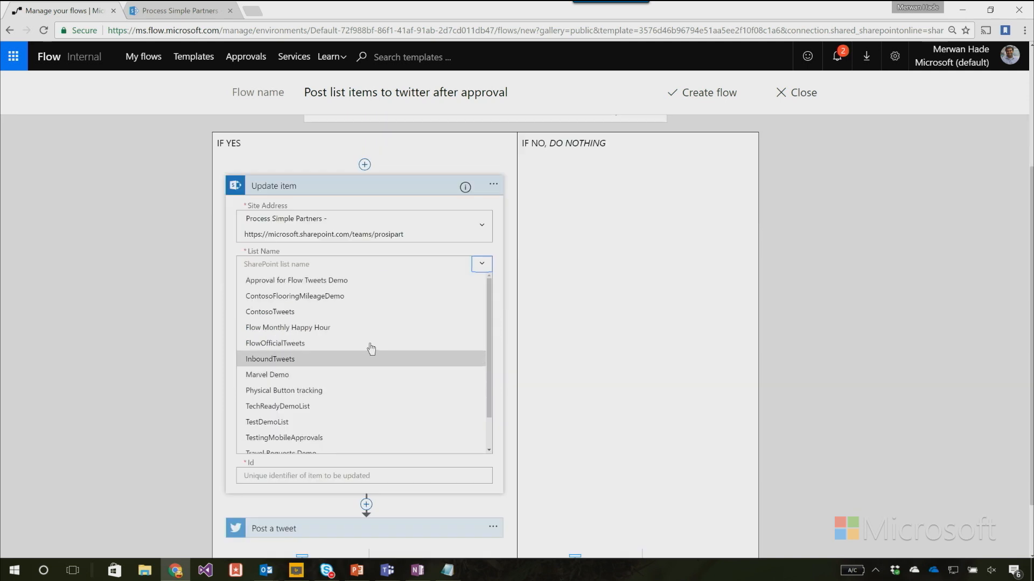
{"action": "left_click", "coordinate": [278, 315]}
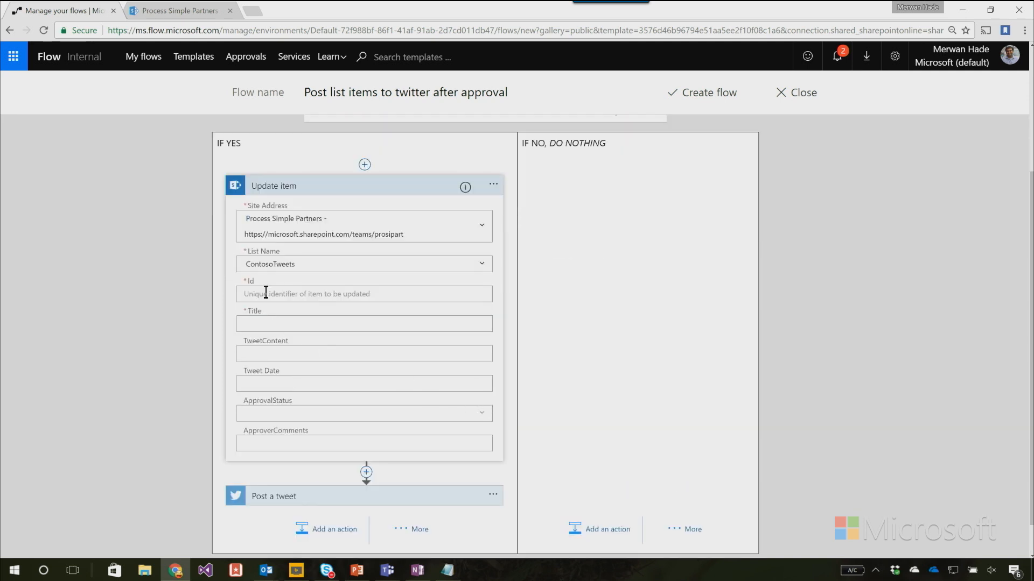
Fill the Update item's Id with the item ID and Title with the item's Title
{"action": "left_click", "coordinate": [266, 294]}
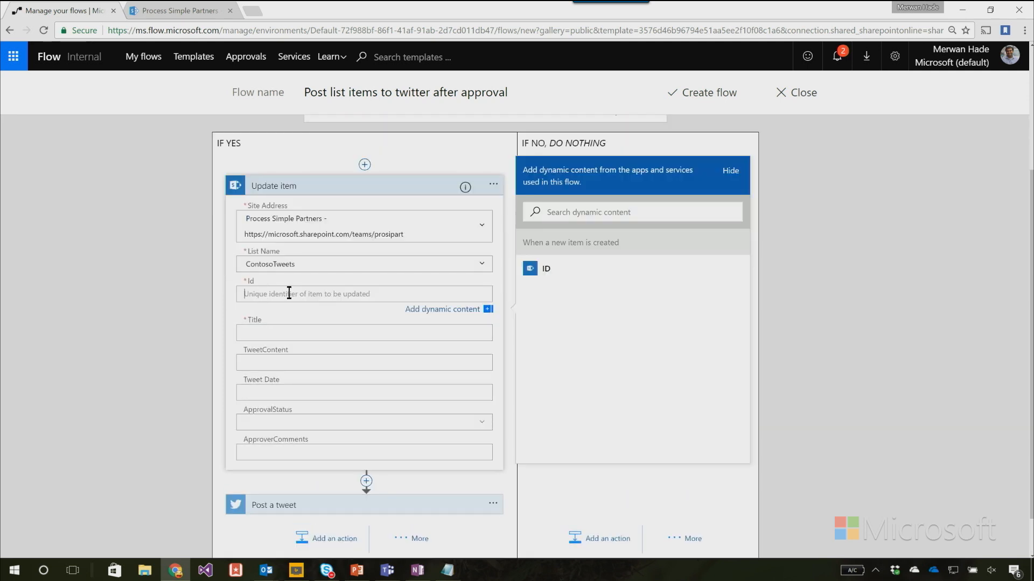
{"action": "left_click", "coordinate": [533, 272]}
{"action": "left_click", "coordinate": [296, 326]}
{"action": "left_click", "coordinate": [613, 242]}
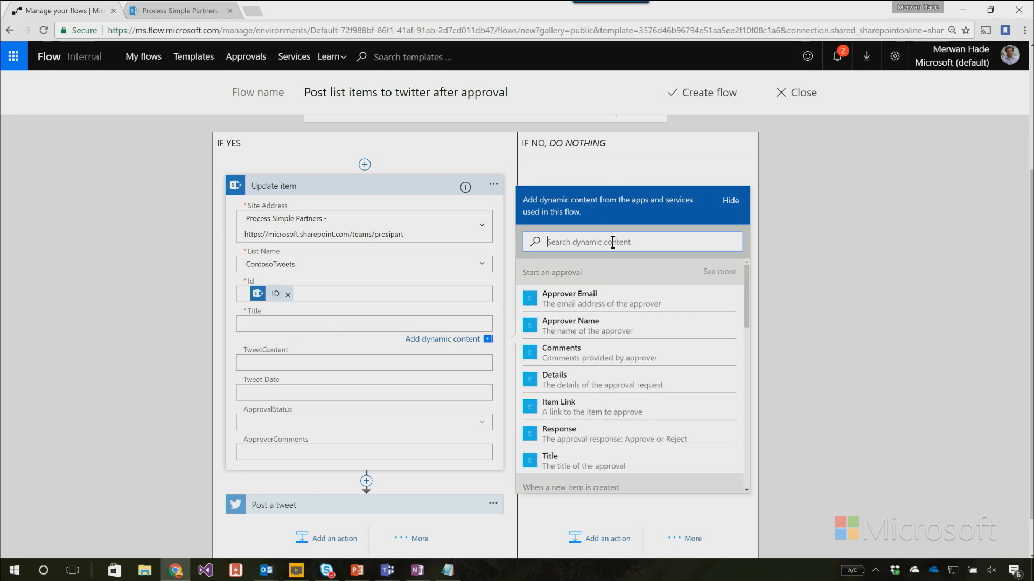
{"action": "type", "text": "title"}
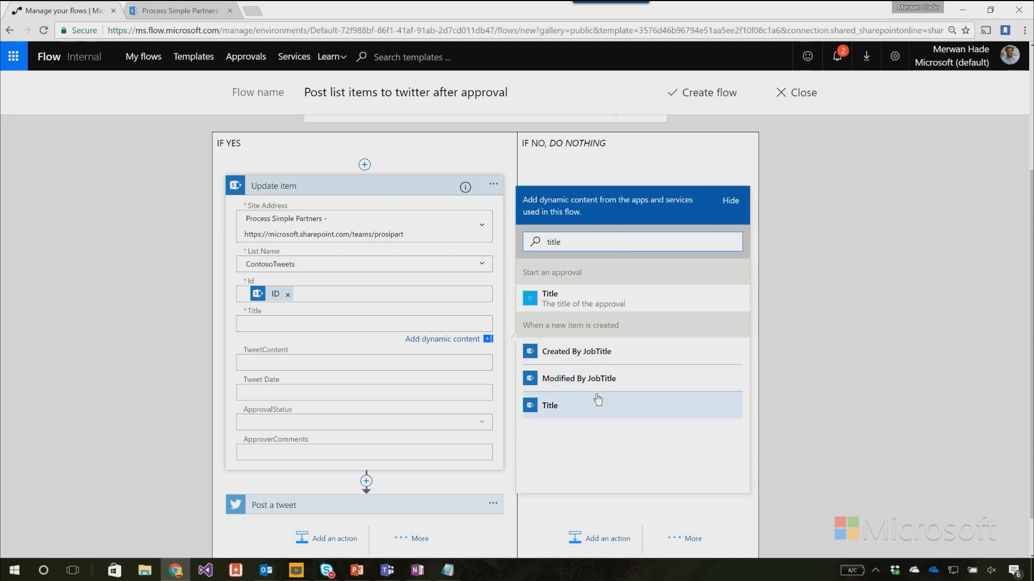
{"action": "left_click", "coordinate": [596, 414]}
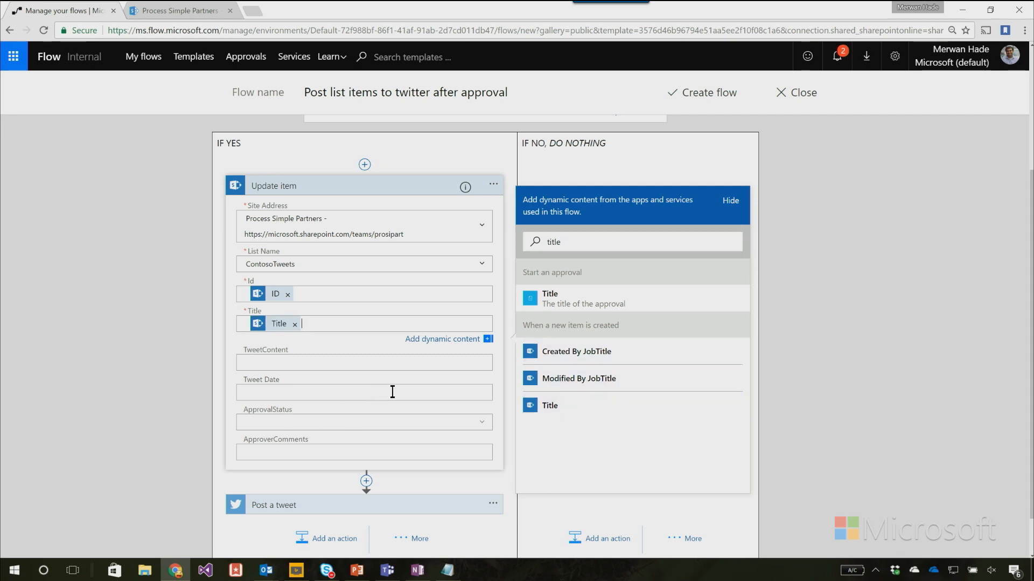
Set ApprovalStatus to Yes and ApproverComments to the approver's Comments
{"action": "left_click", "coordinate": [480, 422]}
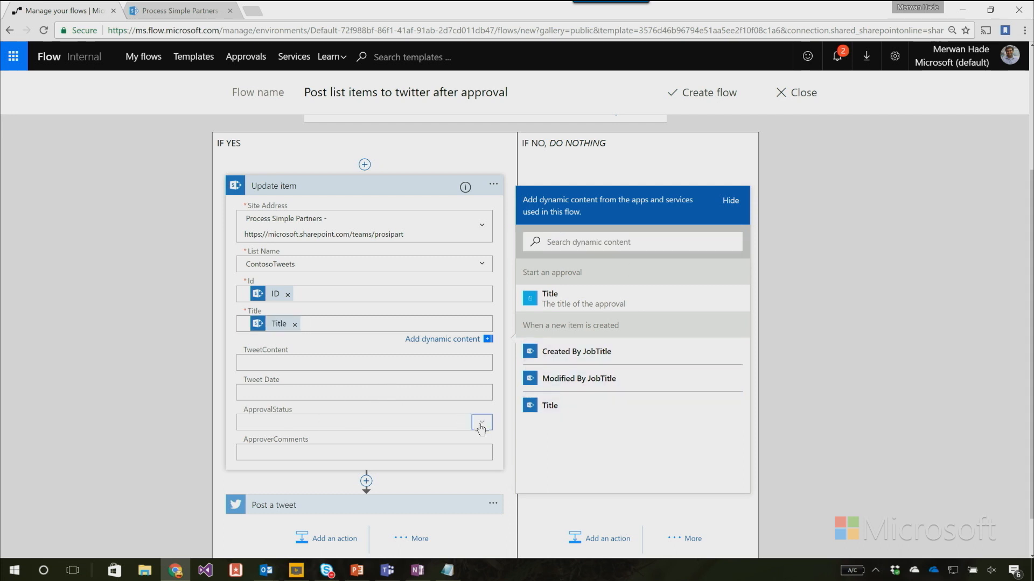
{"action": "left_click", "coordinate": [348, 445]}
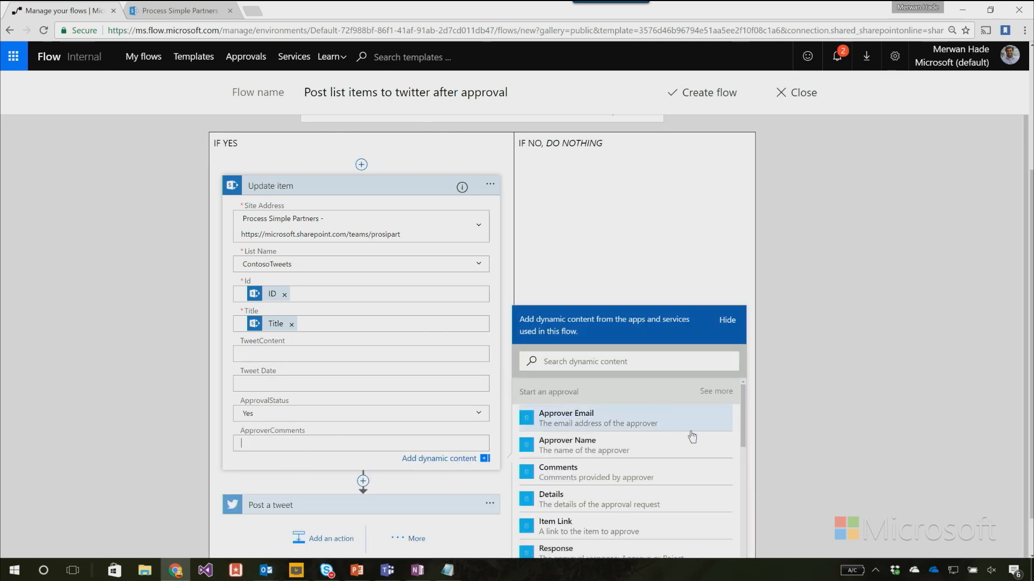
{"action": "left_click", "coordinate": [619, 484]}
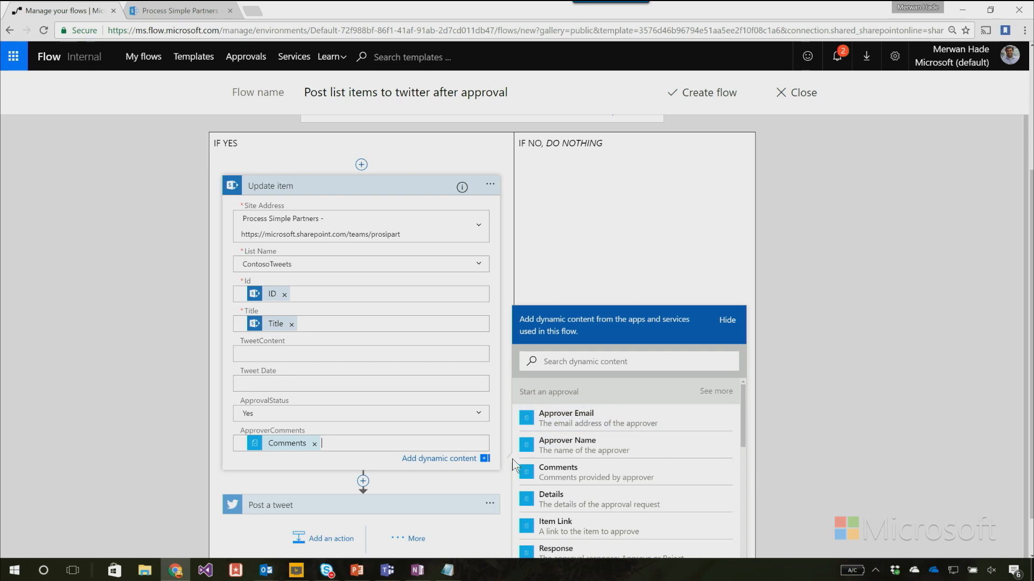
{"action": "left_click", "coordinate": [462, 463]}
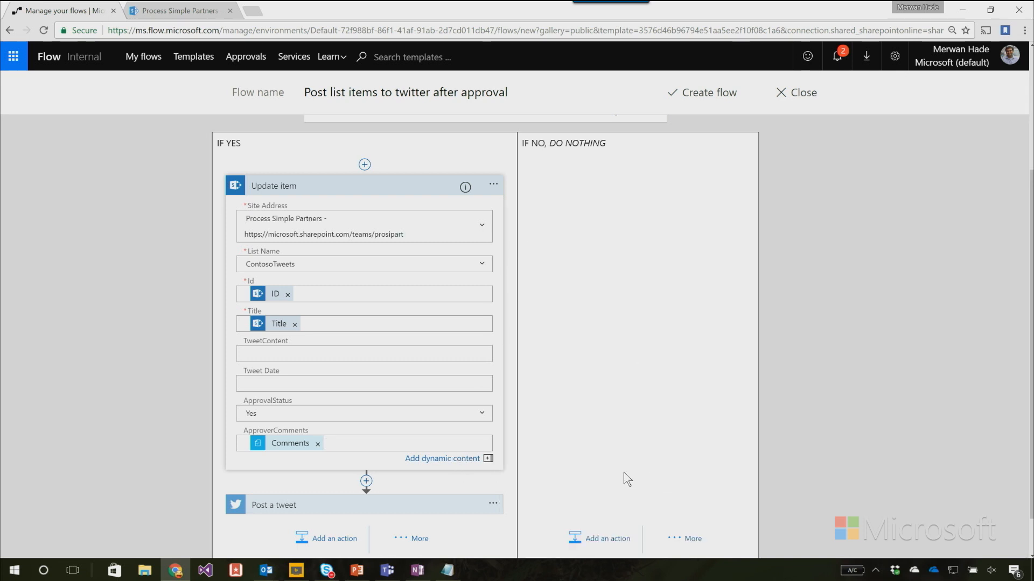
{"action": "scroll", "coordinate": [614, 487], "scroll_direction": "down", "scroll_amount": 1}
{"action": "scroll", "coordinate": [562, 457], "scroll_direction": "up", "scroll_amount": 2}
{"action": "scroll", "coordinate": [557, 453], "scroll_direction": "down", "scroll_amount": 2}
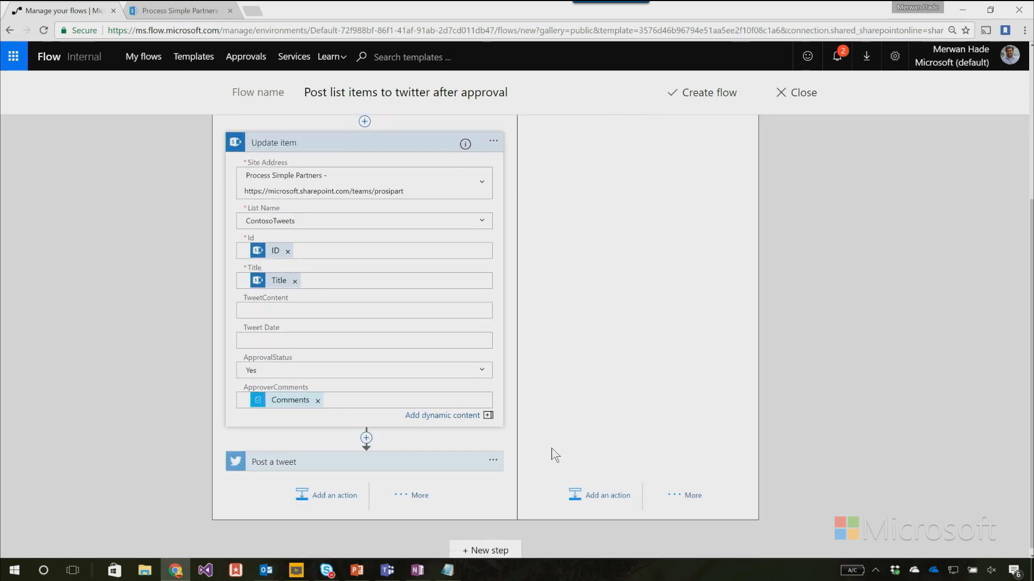
{"action": "scroll", "coordinate": [571, 408], "scroll_direction": "up", "scroll_amount": 1}
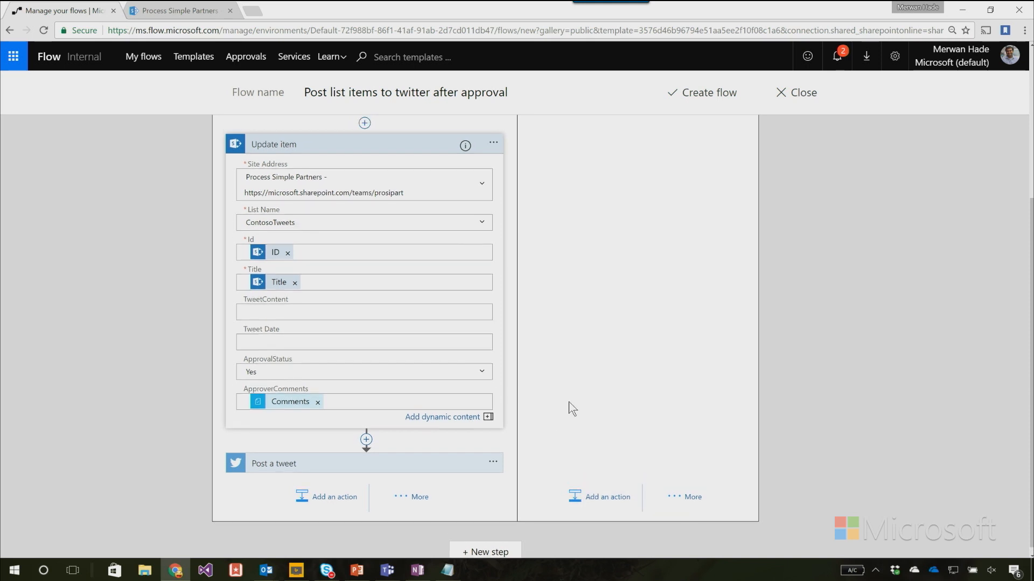
Add a second Update item under IF NO targeting the ContosoTweets list on Process Simple Partners
{"action": "left_click", "coordinate": [586, 549]}
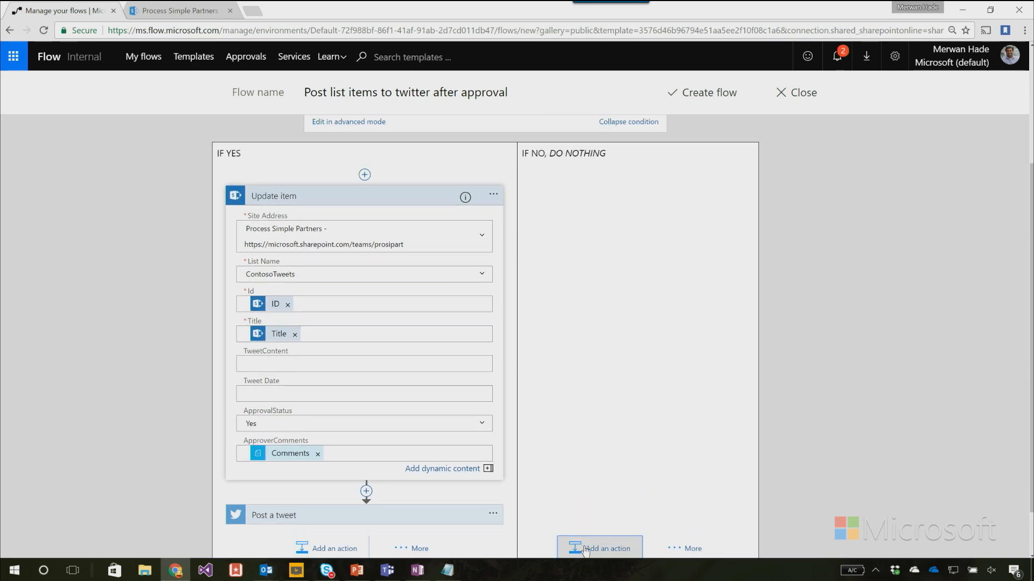
{"action": "left_click", "coordinate": [722, 284]}
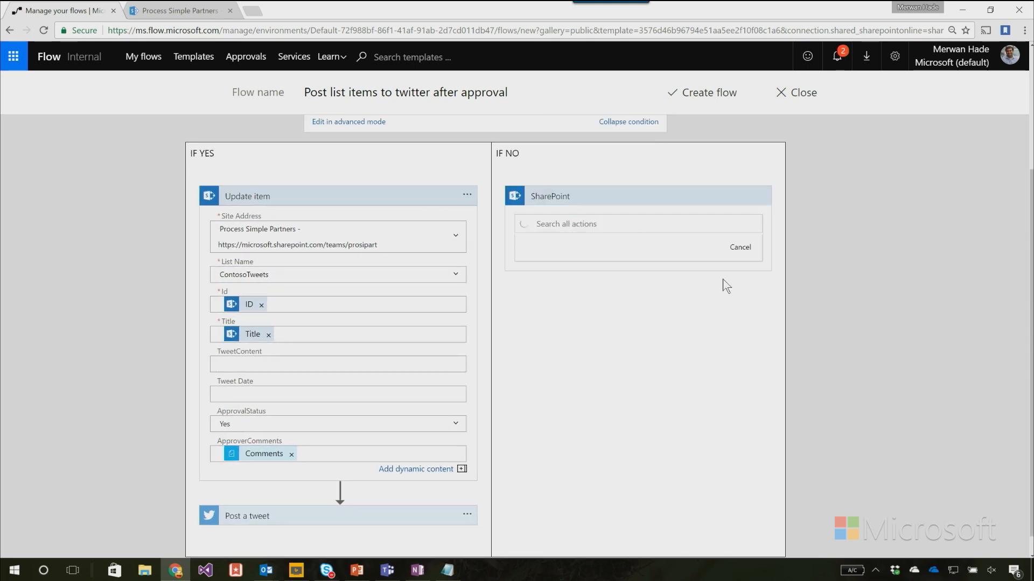
{"action": "scroll", "coordinate": [652, 409], "scroll_direction": "down", "scroll_amount": 1}
{"action": "left_click", "coordinate": [644, 475]}
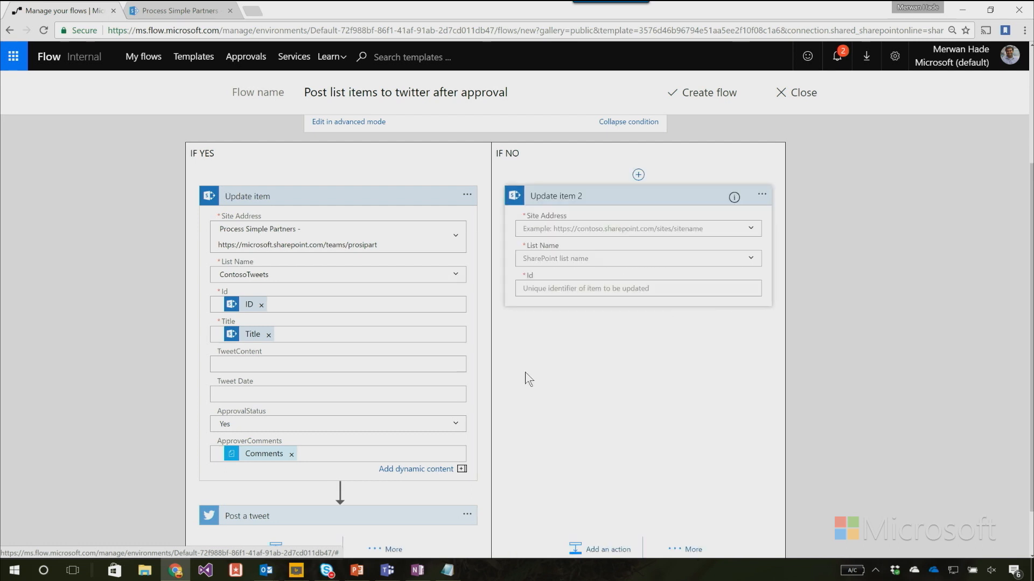
{"action": "left_click", "coordinate": [751, 231]}
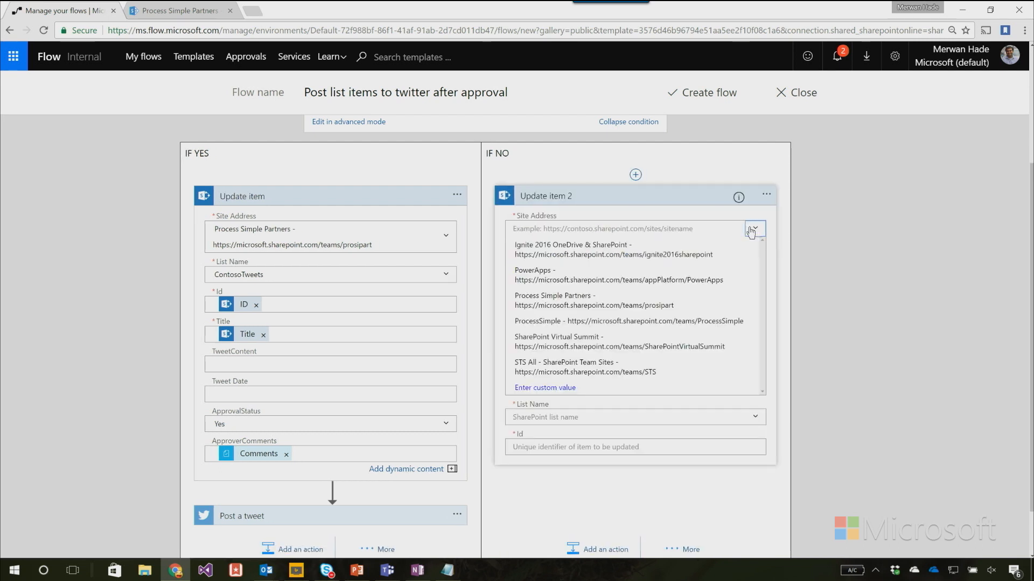
{"action": "left_click", "coordinate": [635, 300]}
{"action": "left_click", "coordinate": [752, 280]}
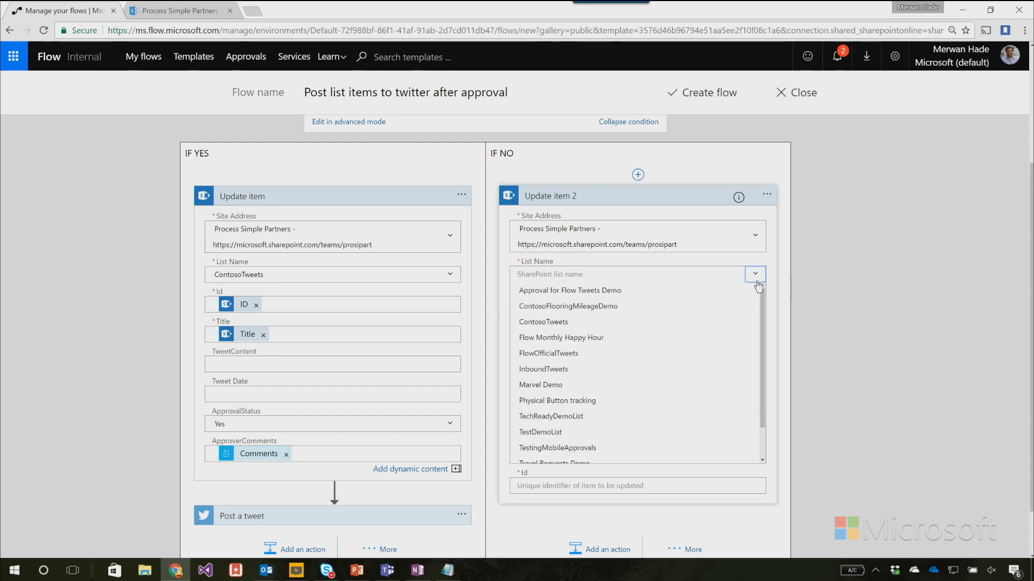
{"action": "left_click", "coordinate": [572, 325]}
Fill Update item 2's Id with the item ID and Title with the item's Title
{"action": "left_click", "coordinate": [601, 305]}
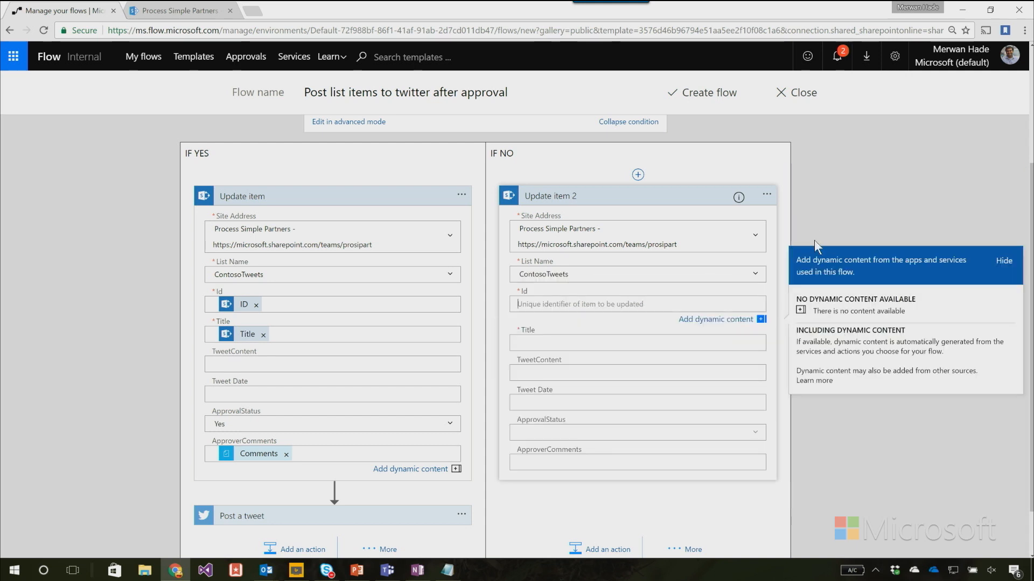
{"action": "left_click", "coordinate": [829, 277]}
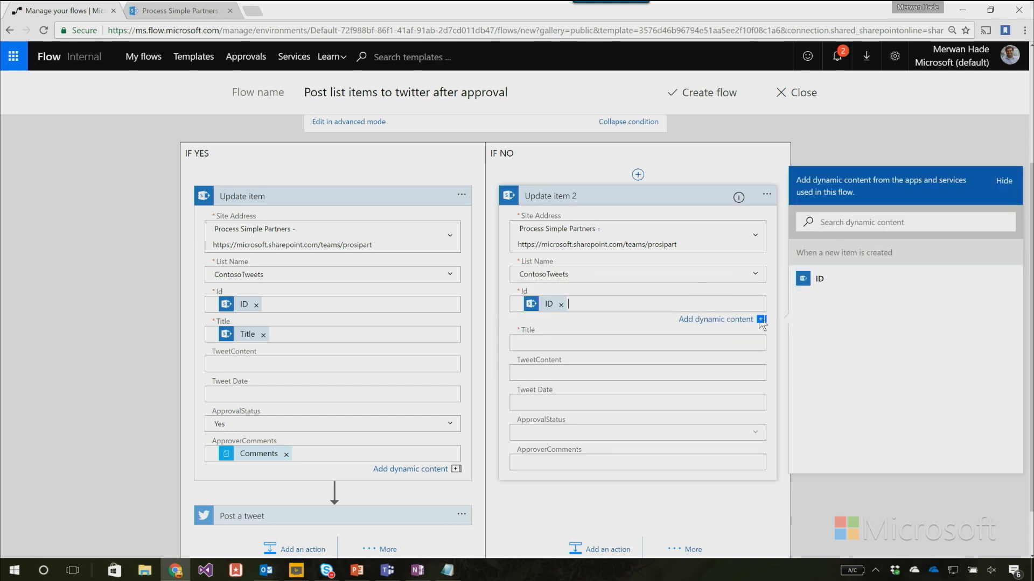
{"action": "left_click", "coordinate": [672, 339]}
{"action": "left_click", "coordinate": [886, 249]}
{"action": "type", "text": "title"}
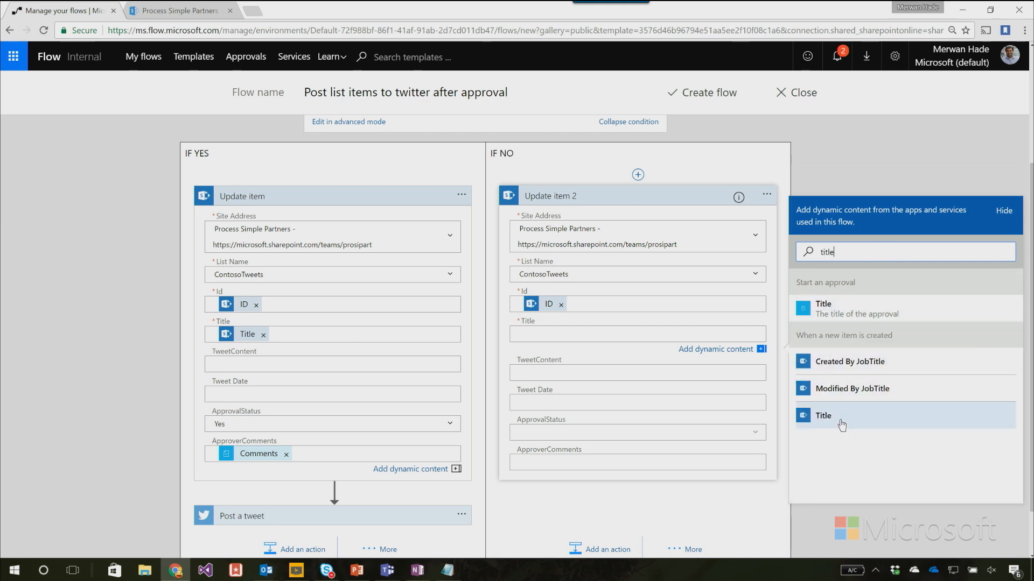
{"action": "left_click", "coordinate": [872, 423]}
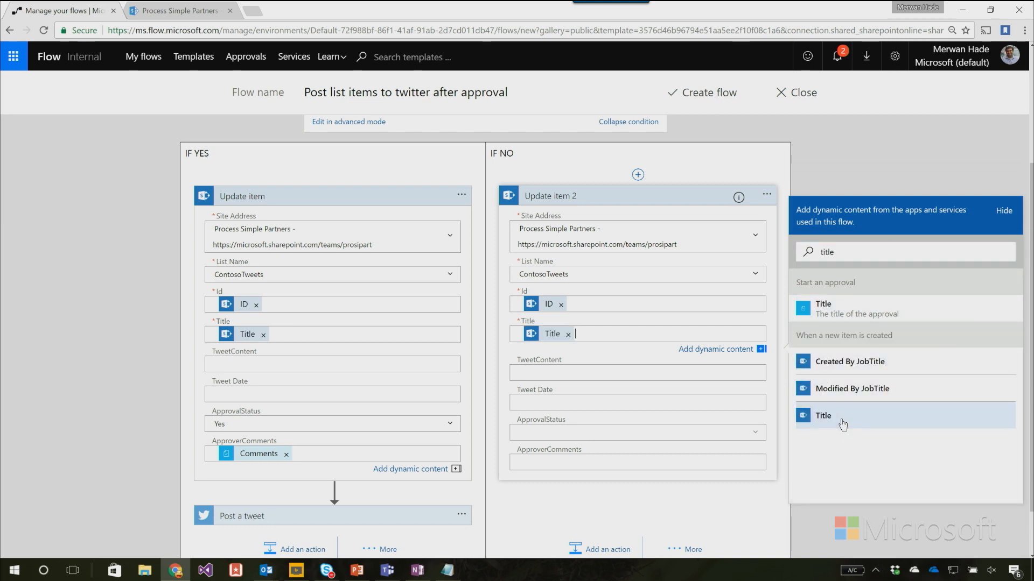
Set Update item 2's ApprovalStatus to No and ApproverComments to the approver's Comments
{"action": "left_click", "coordinate": [755, 432]}
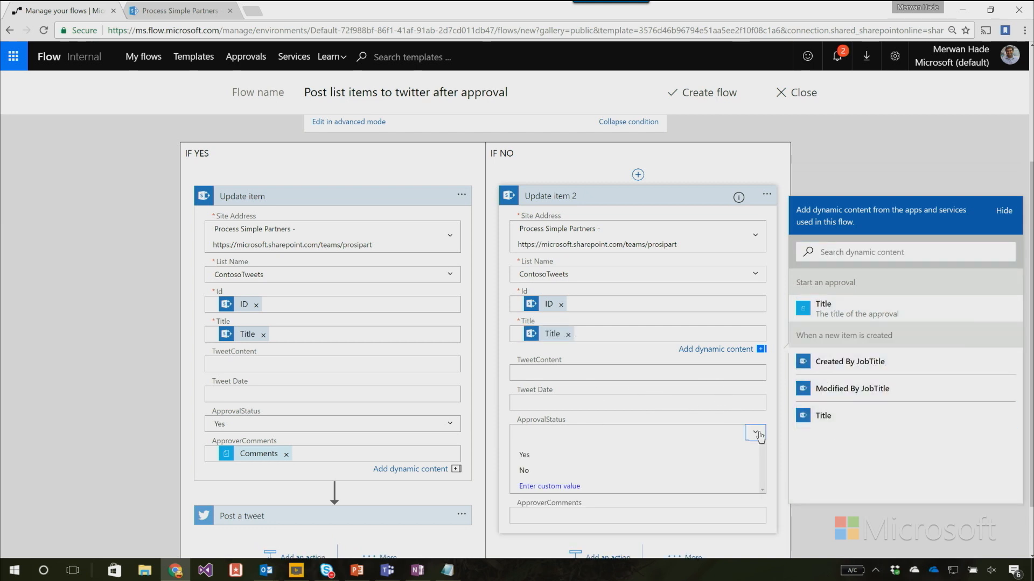
{"action": "left_click", "coordinate": [572, 470]}
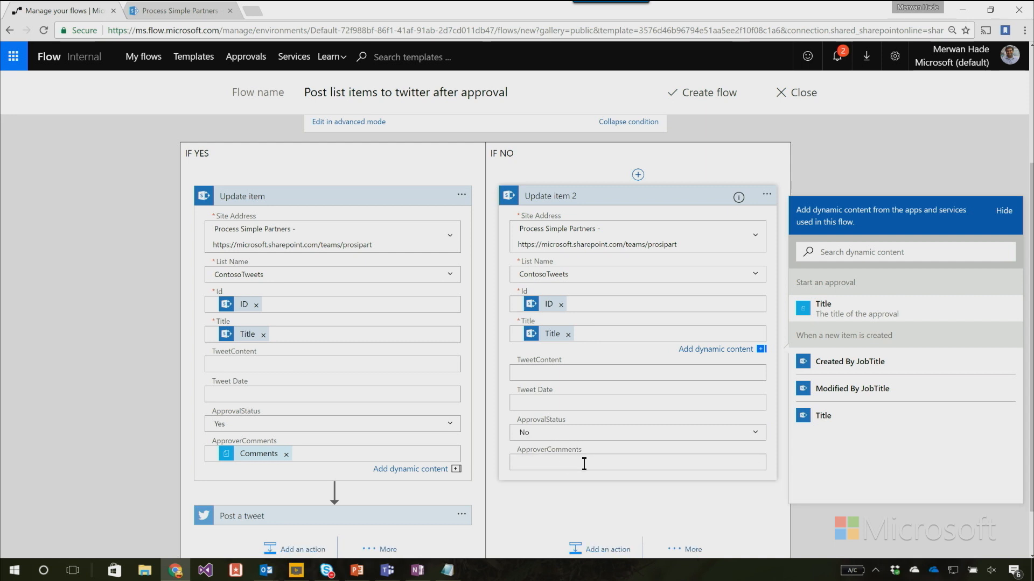
{"action": "left_click", "coordinate": [587, 458]}
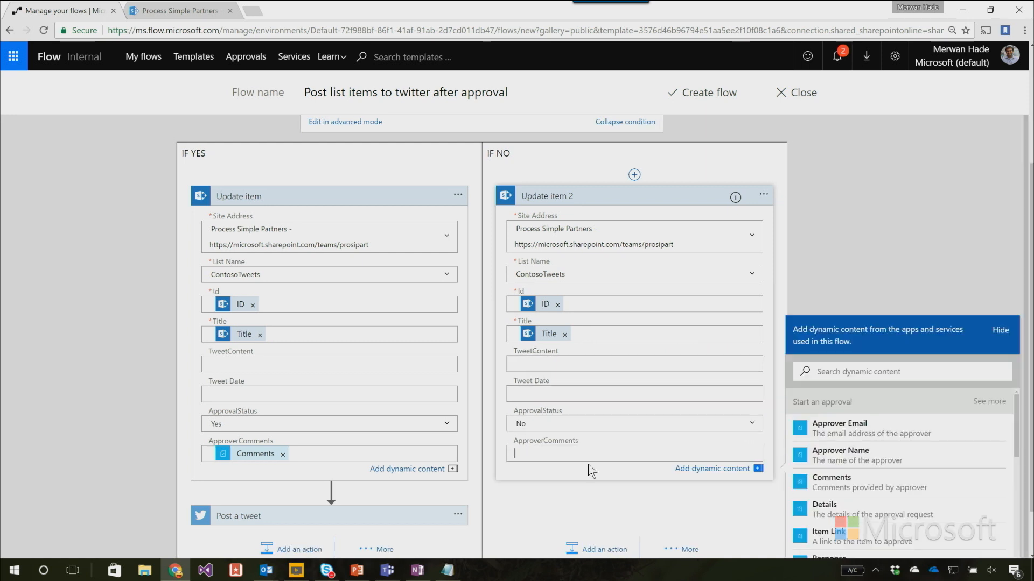
{"action": "left_click", "coordinate": [860, 485]}
{"action": "scroll", "coordinate": [273, 520], "scroll_direction": "down", "scroll_amount": 1}
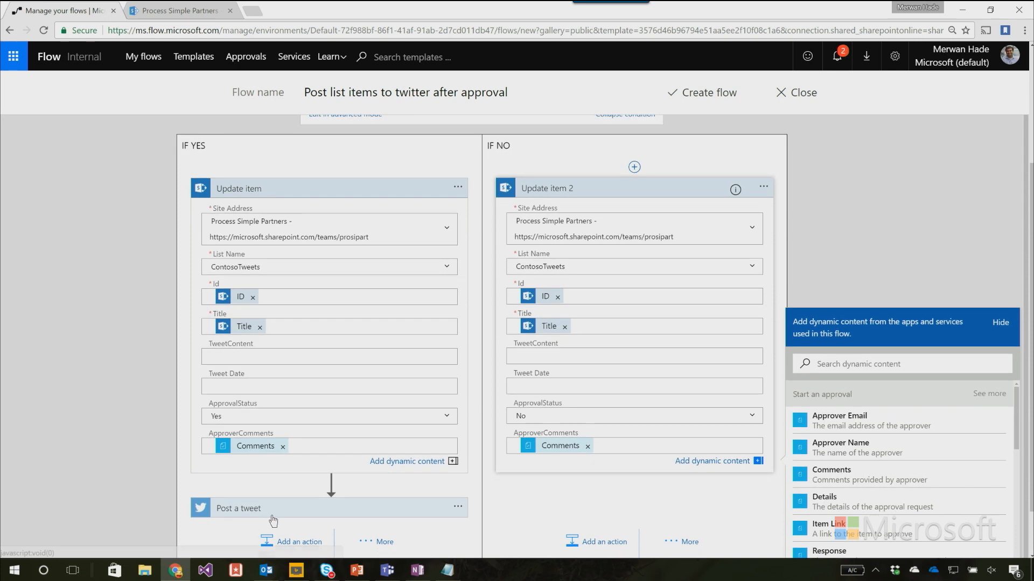
{"action": "left_click", "coordinate": [263, 509]}
{"action": "scroll", "coordinate": [404, 380], "scroll_direction": "down", "scroll_amount": 3}
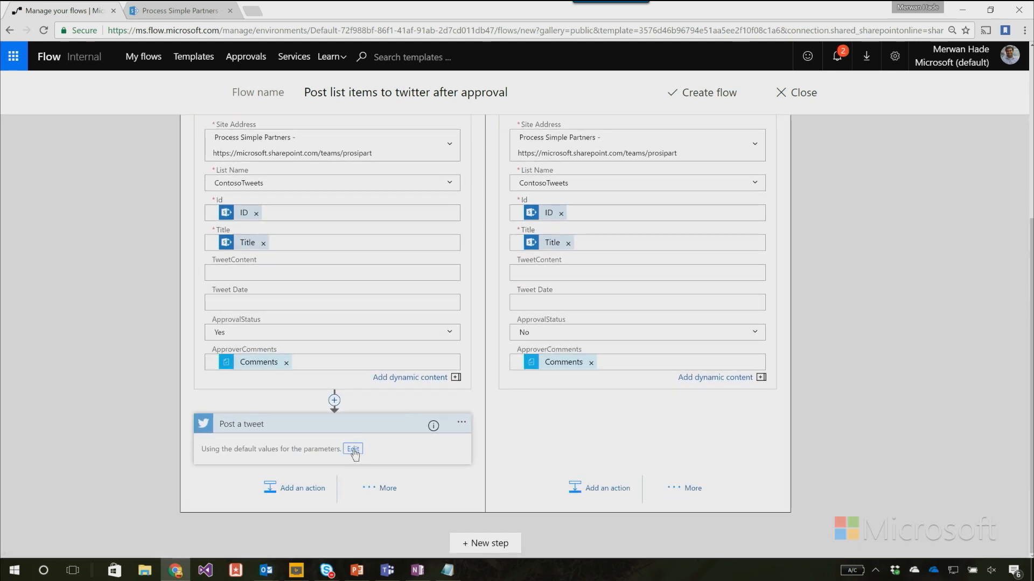
Replace Title with TweetContent in the Post a tweet text and create the flow
{"action": "left_click", "coordinate": [351, 512]}
{"action": "scroll", "coordinate": [301, 409], "scroll_direction": "down", "scroll_amount": 1}
{"action": "left_click", "coordinate": [282, 456]}
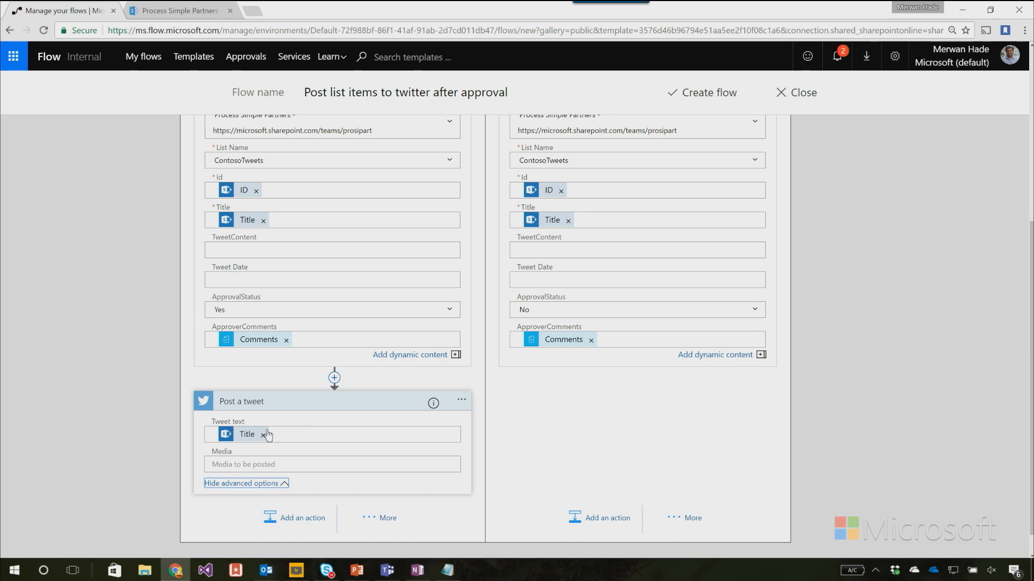
{"action": "left_click", "coordinate": [279, 437]}
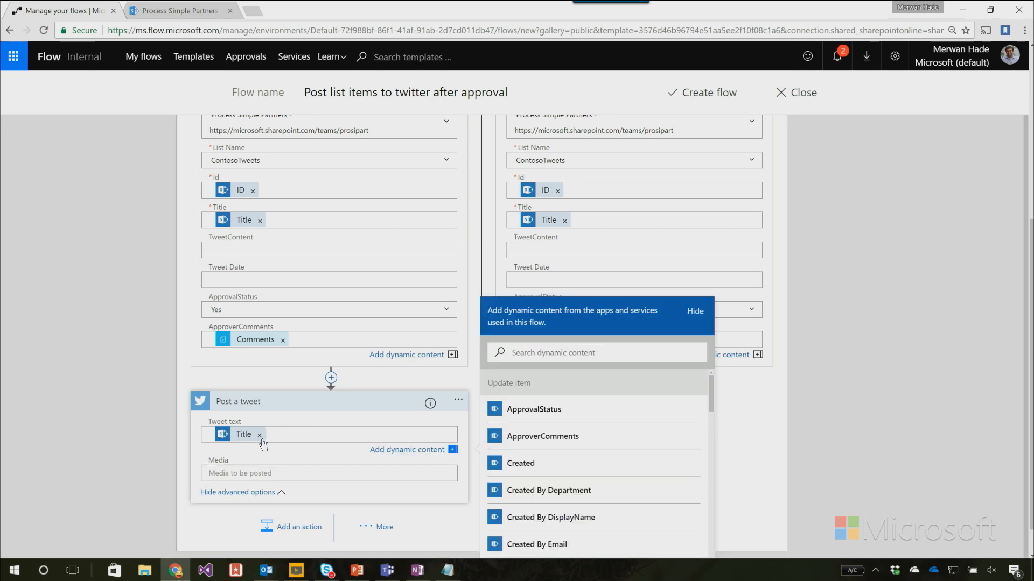
{"action": "left_click", "coordinate": [261, 437]}
{"action": "left_click", "coordinate": [571, 352]}
{"action": "type", "text": "tweet"}
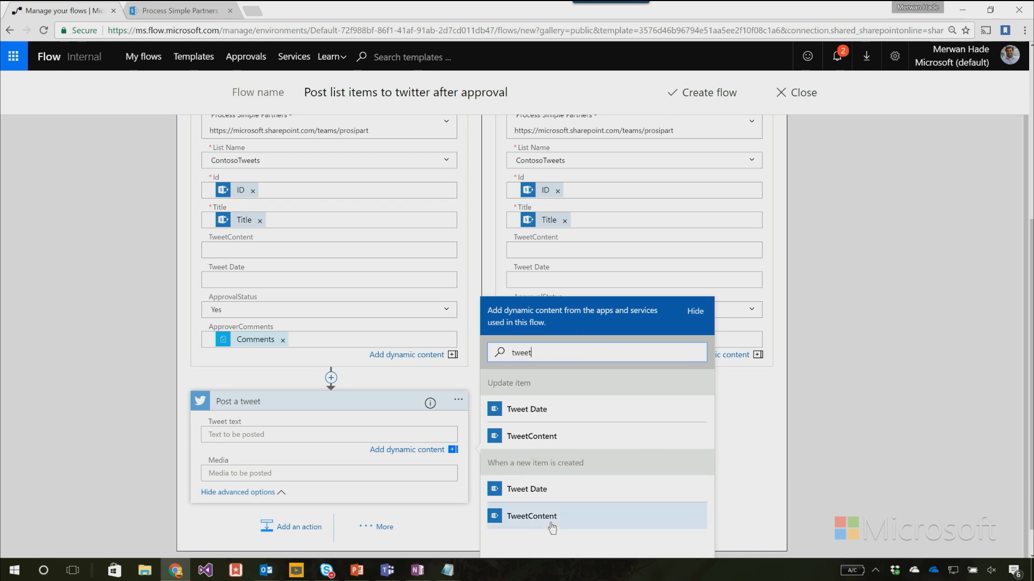
{"action": "left_click", "coordinate": [534, 435]}
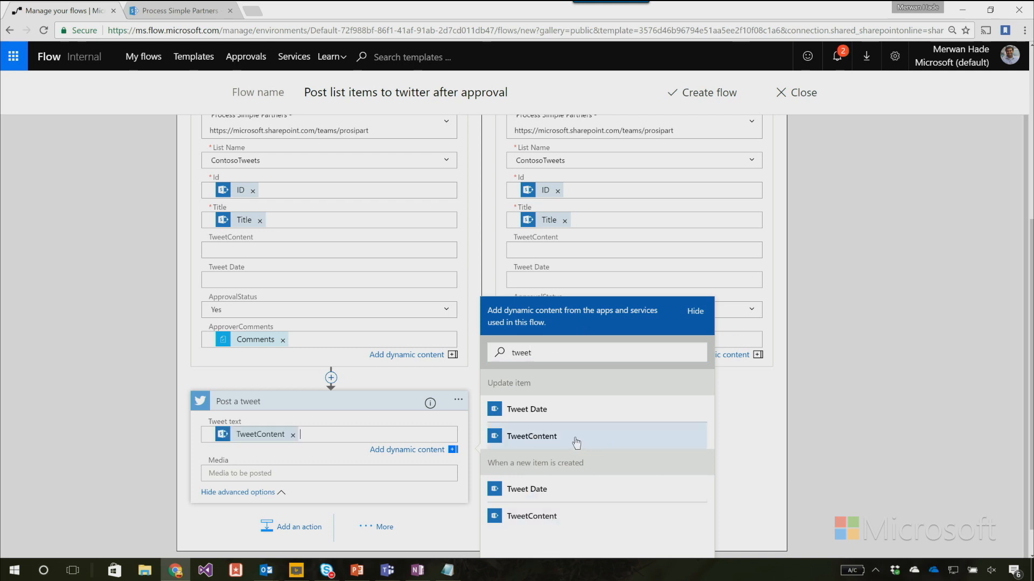
{"action": "scroll", "coordinate": [653, 390], "scroll_direction": "up", "scroll_amount": 5}
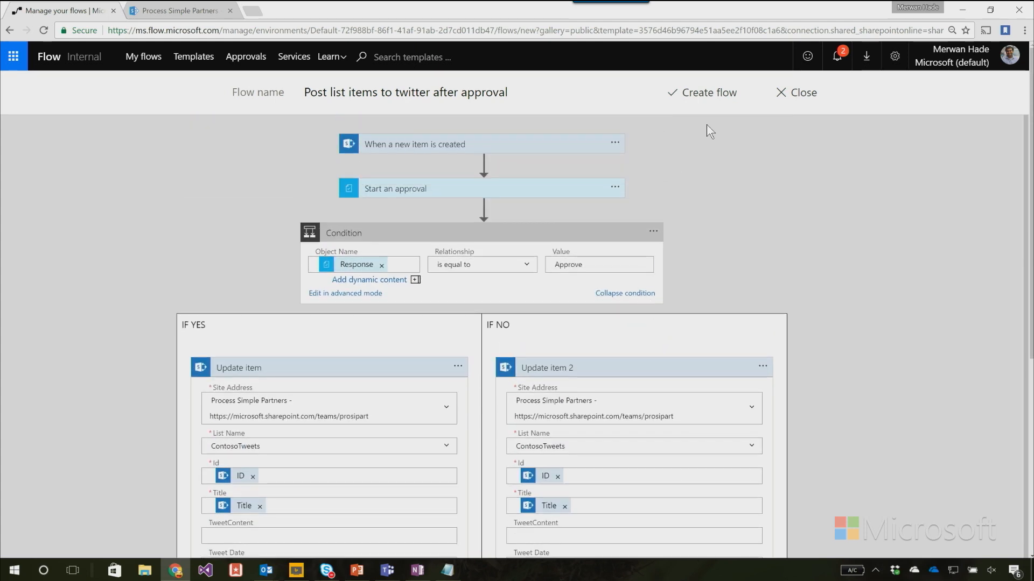
{"action": "left_click", "coordinate": [707, 106]}
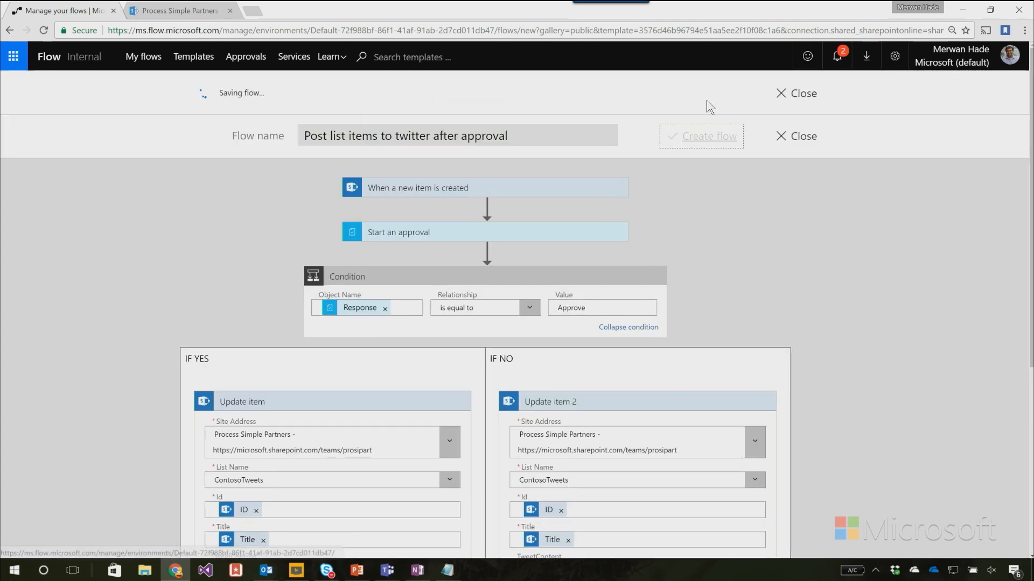